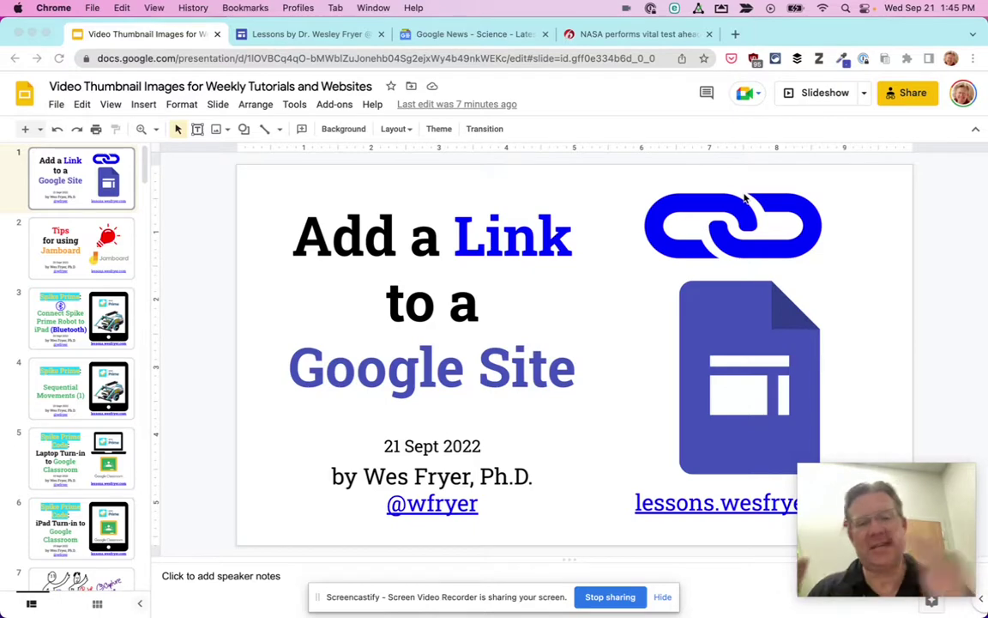
Step: Leave Google Slides for the published Wonder Links page of the lessons site
click(307, 35)
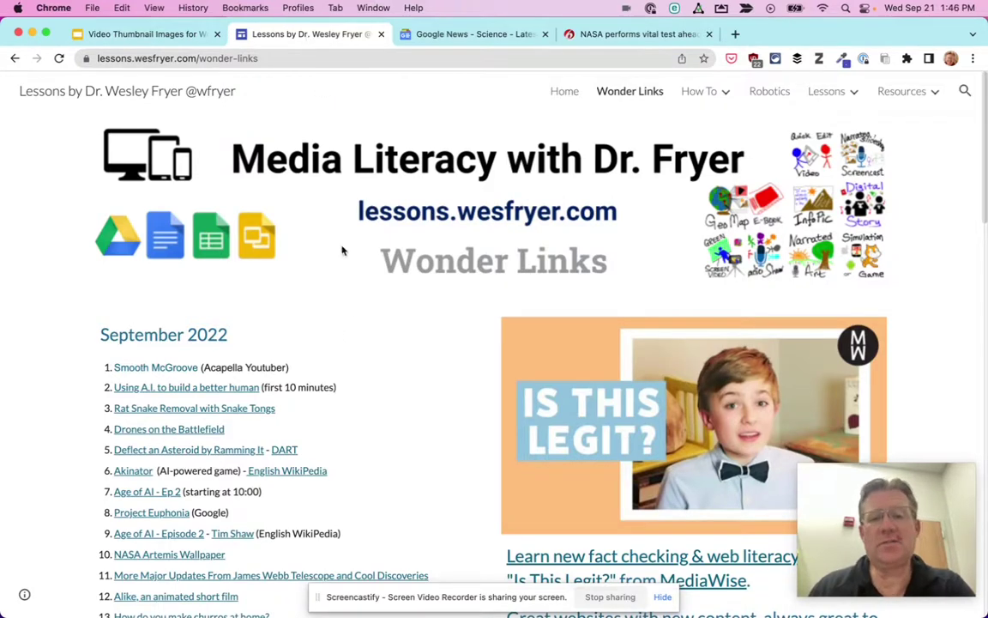
Step: Look over the Wonder Links list, then go to the Google News Science page
scroll(425, 352, down, 10)
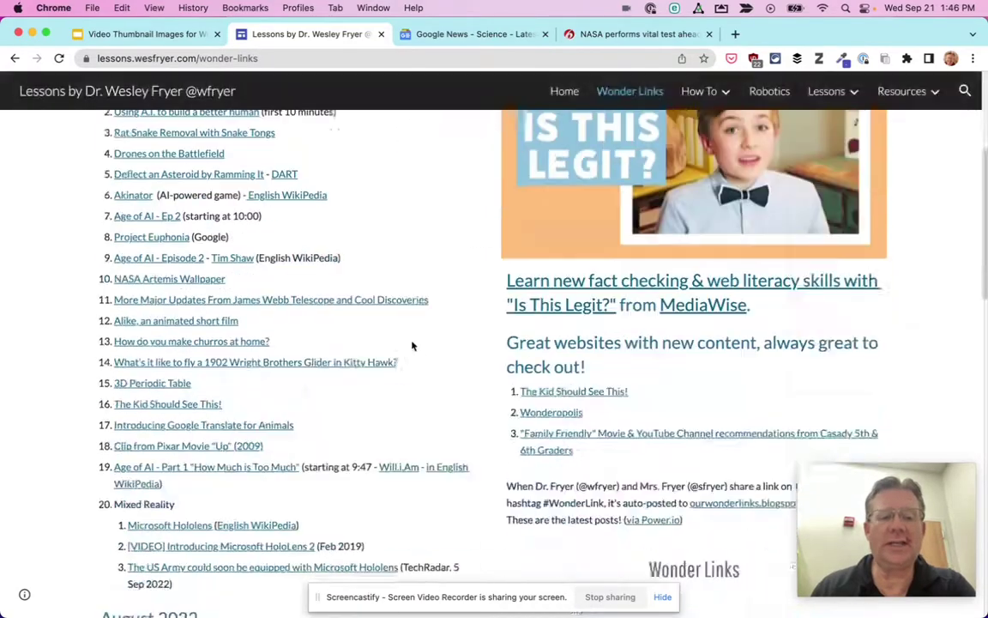
scroll(418, 341, down, 5)
scroll(419, 342, up, 15)
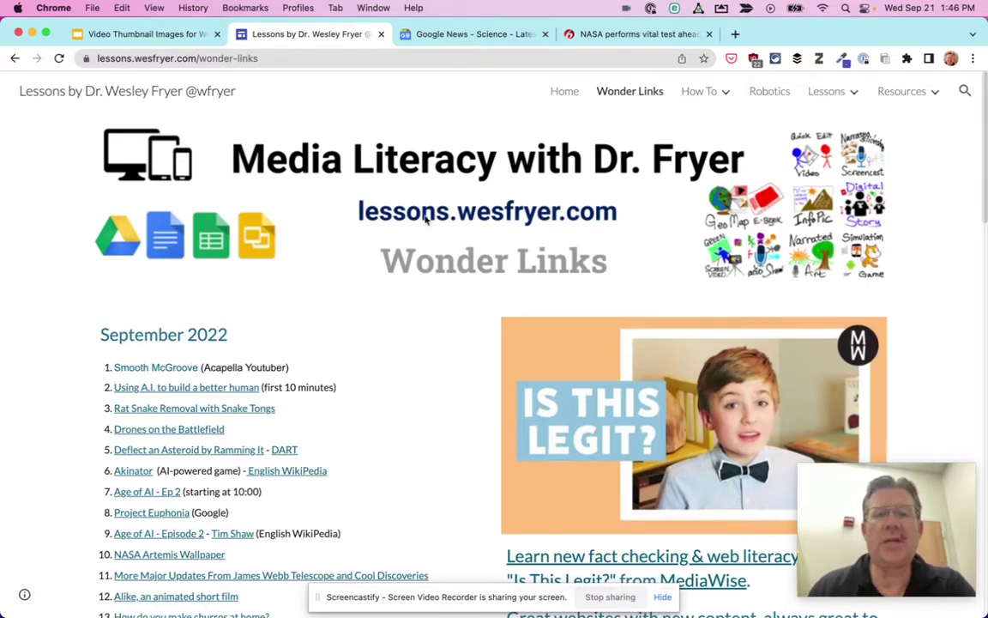
click(461, 40)
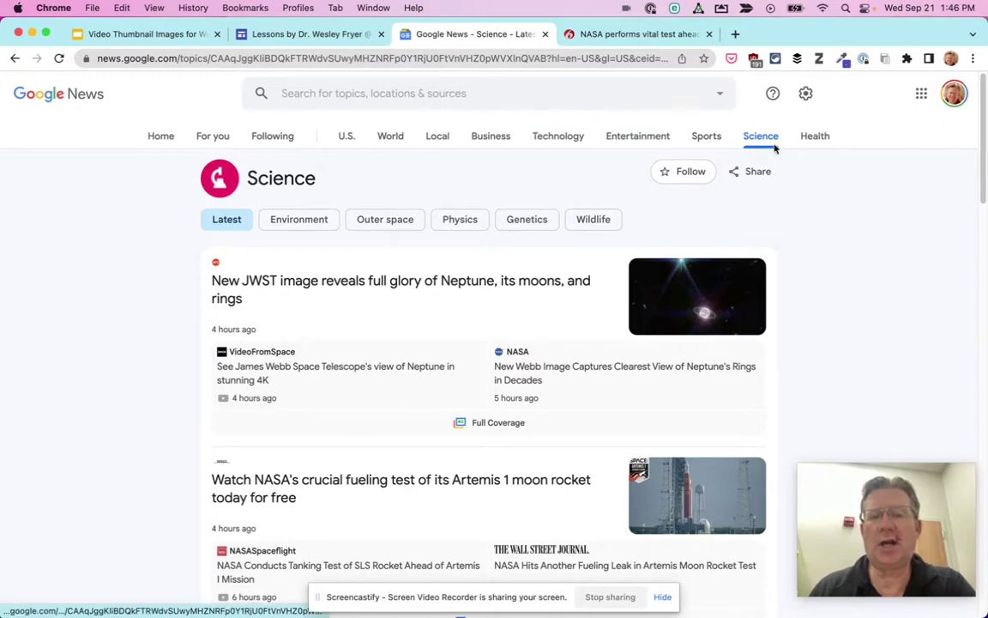
Step: Search Google News for 'artemis' and look over the Artemis 1 moon rocket results
scroll(550, 283, down, 4)
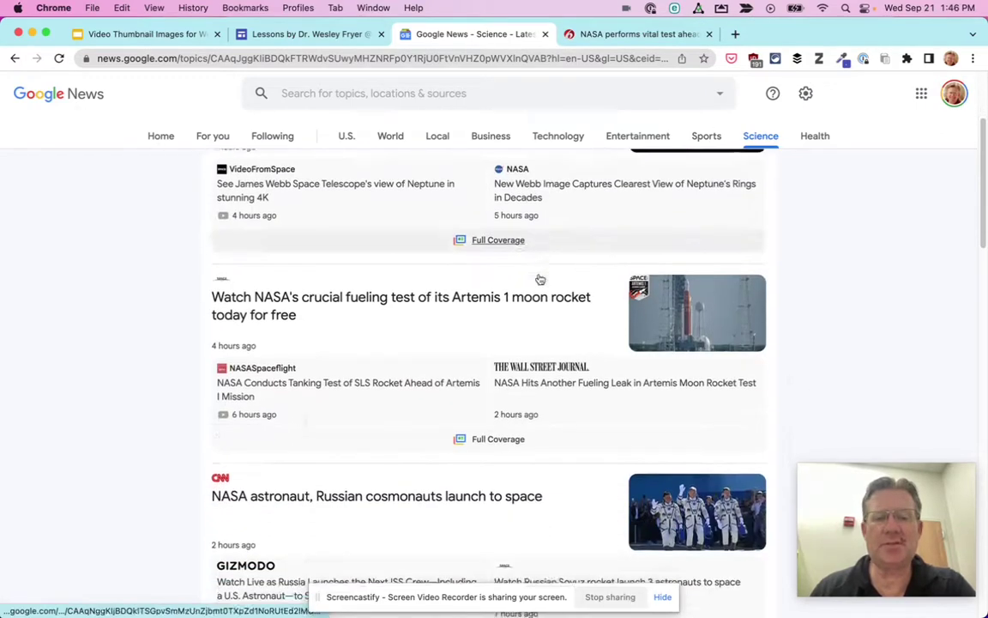
scroll(539, 274, up, 4)
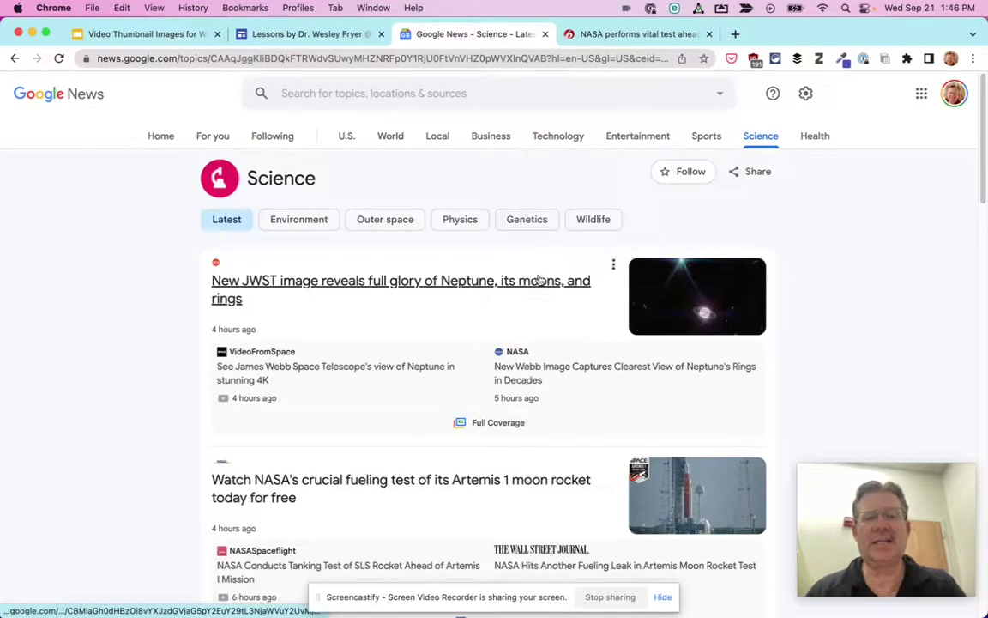
click(346, 95)
text(artemis)
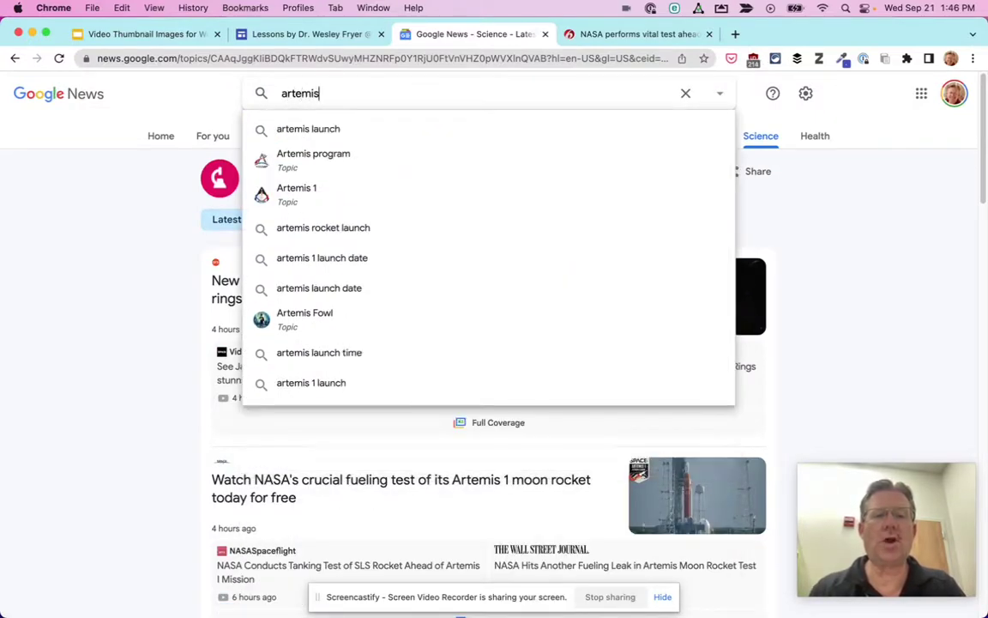
key(Return)
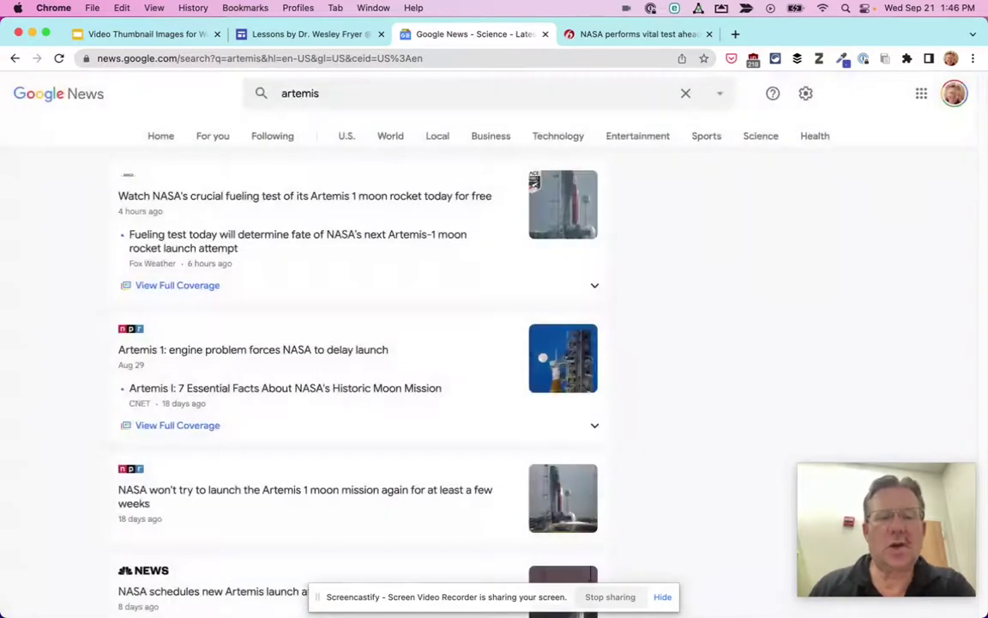
scroll(417, 337, down, 5)
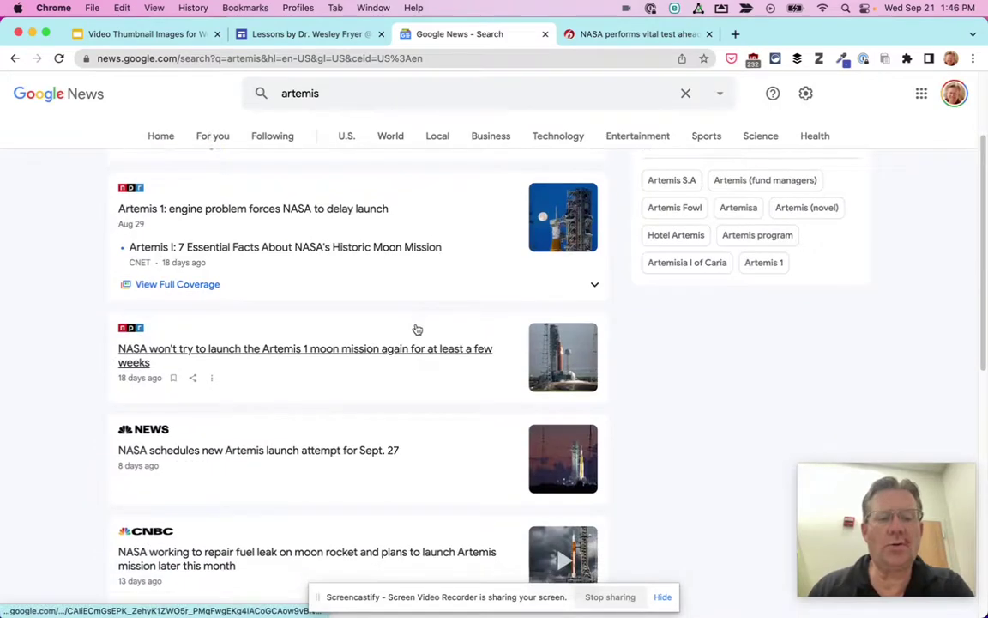
scroll(419, 329, up, 5)
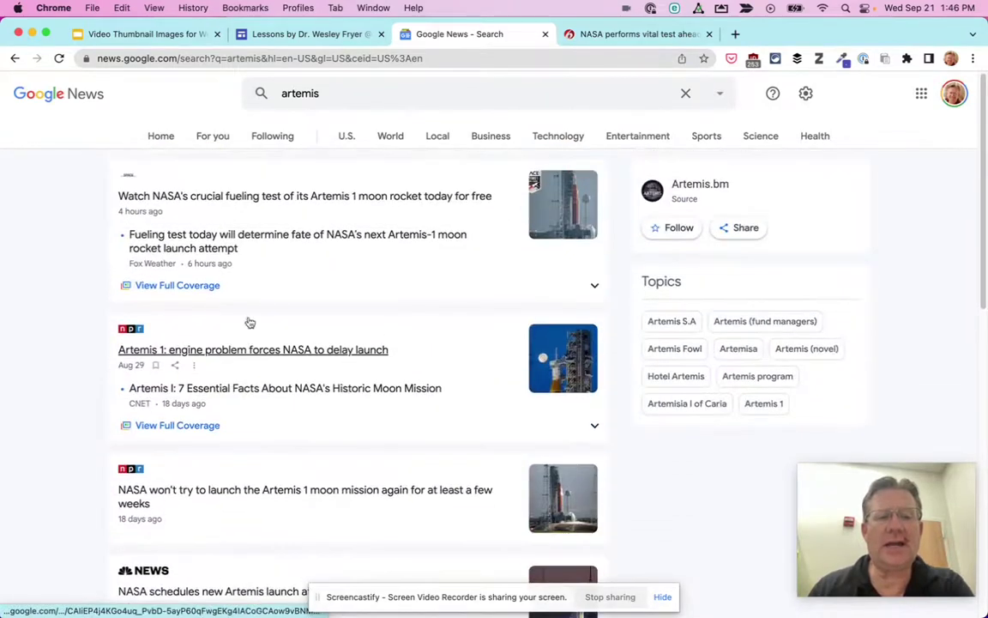
Step: Read the full coverage of the NASA fueling leak test, then bring up the ClickOrlando article
click(167, 290)
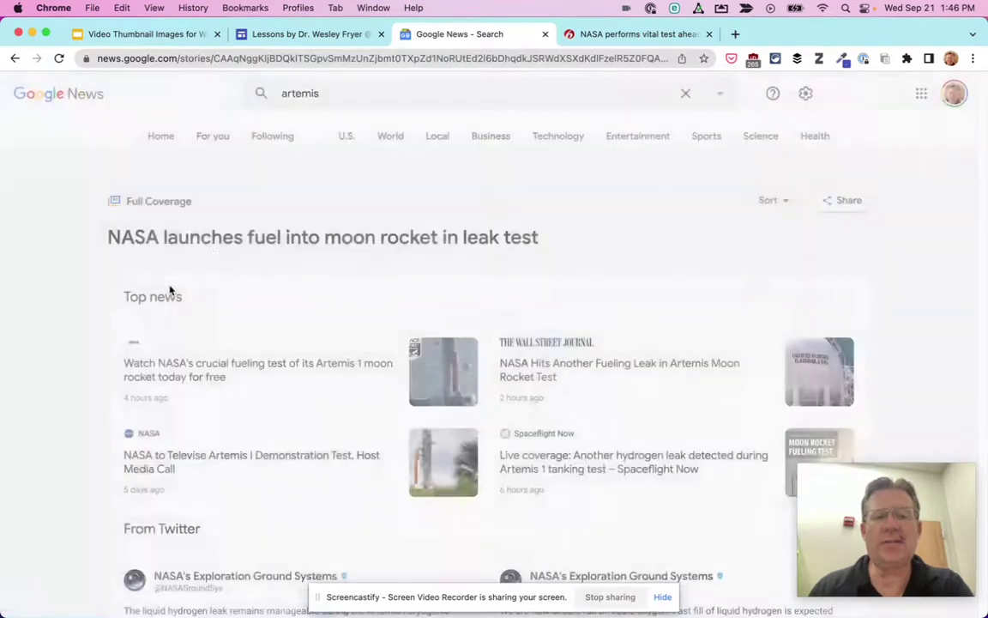
scroll(403, 402, down, 3)
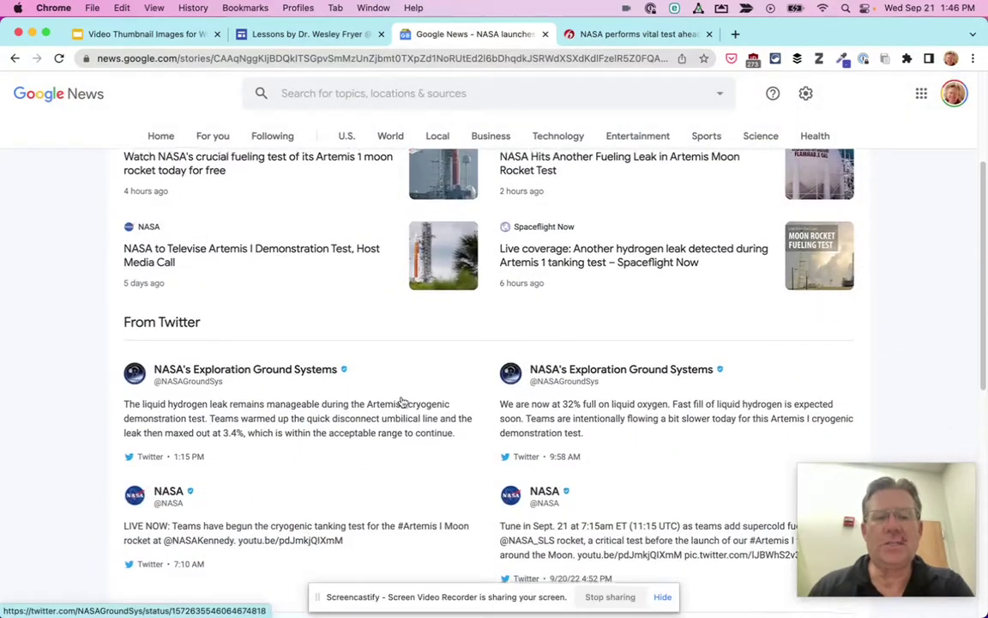
scroll(402, 403, down, 2)
scroll(401, 400, down, 1)
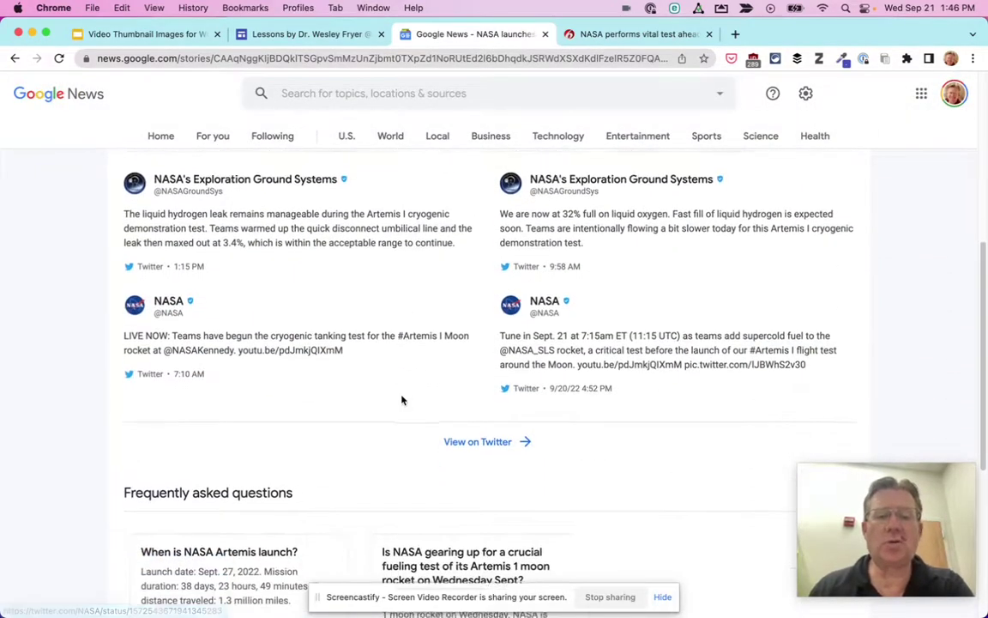
scroll(402, 403, down, 5)
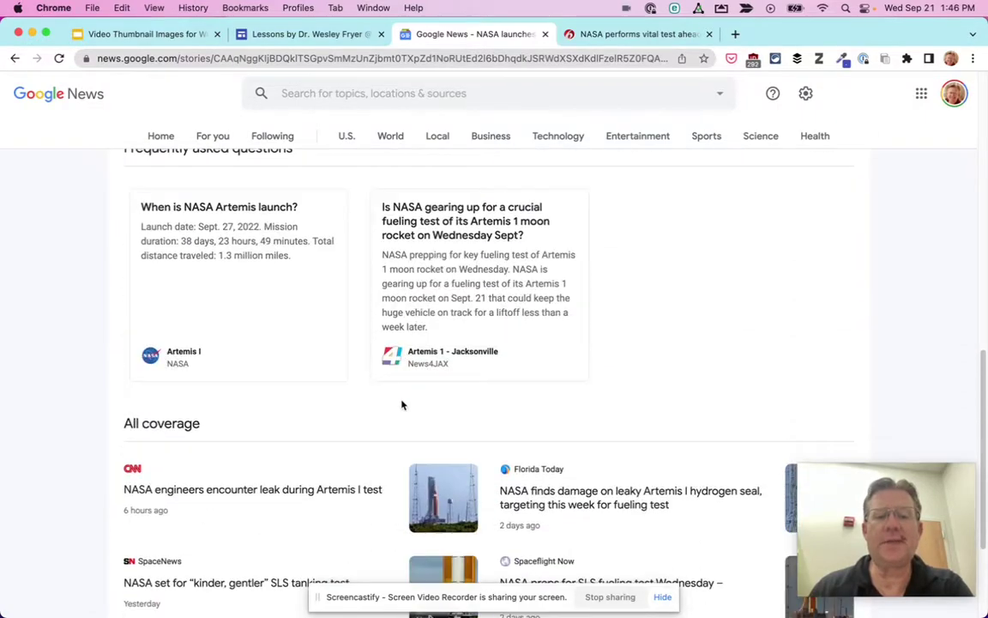
scroll(393, 381, down, 4)
key(Home)
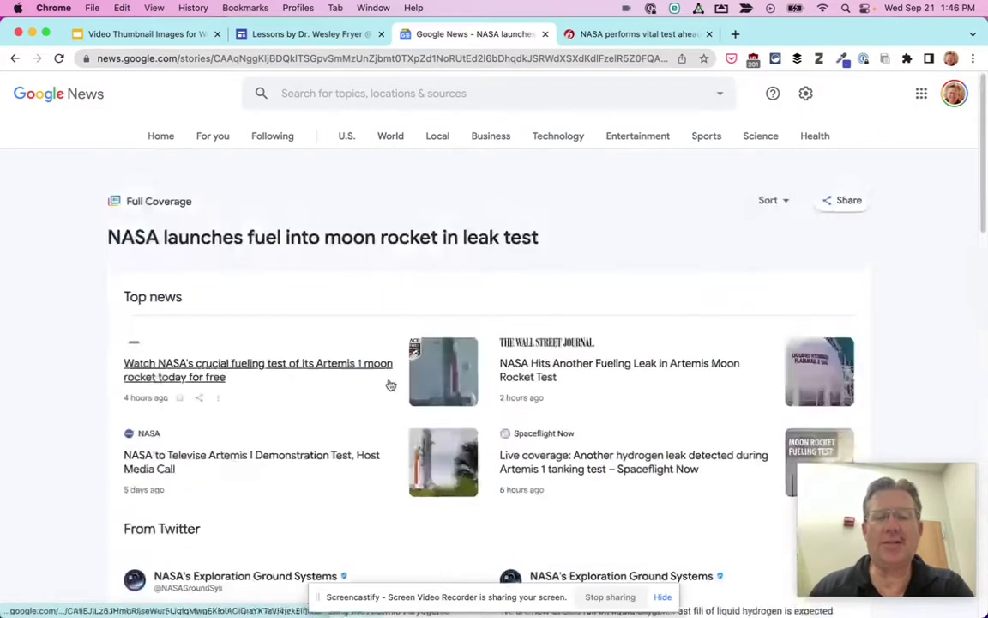
click(600, 36)
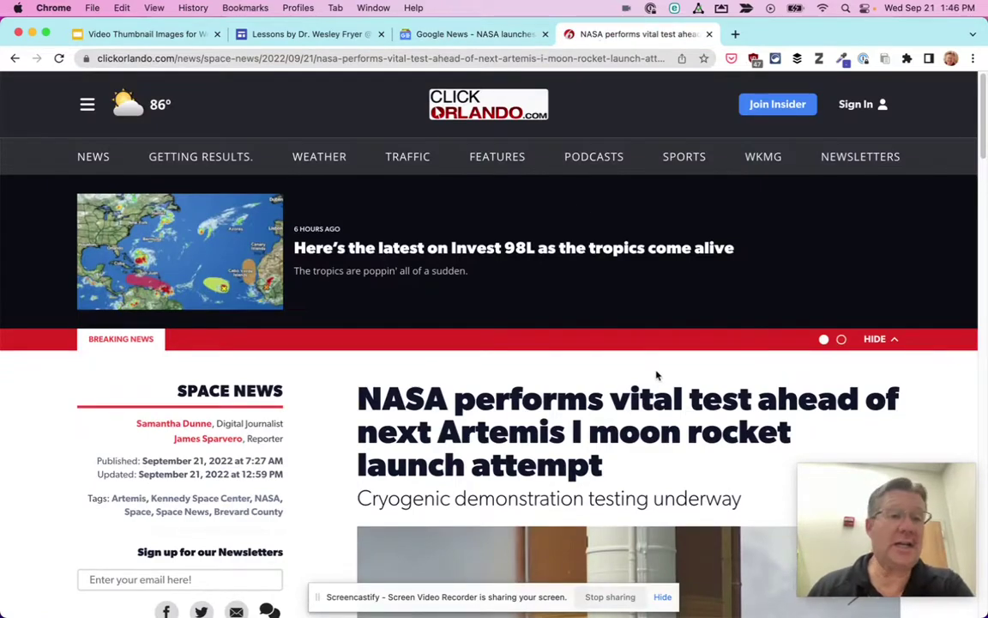
Step: Copy the headline 'NASA performs vital test ahead of next Artemis I moon rocket launch attempt'
scroll(652, 374, down, 3)
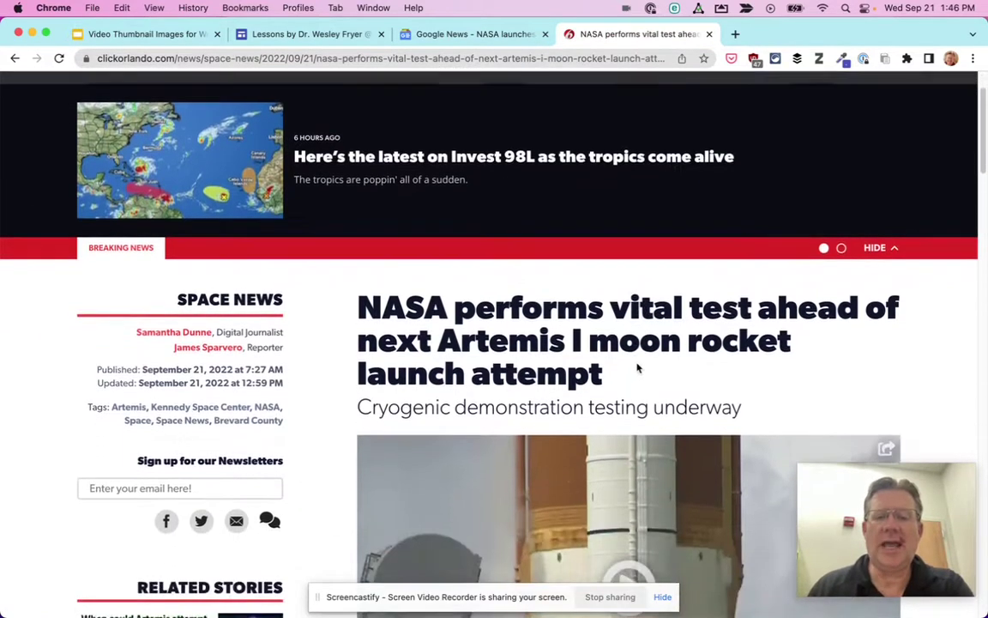
scroll(638, 368, down, 15)
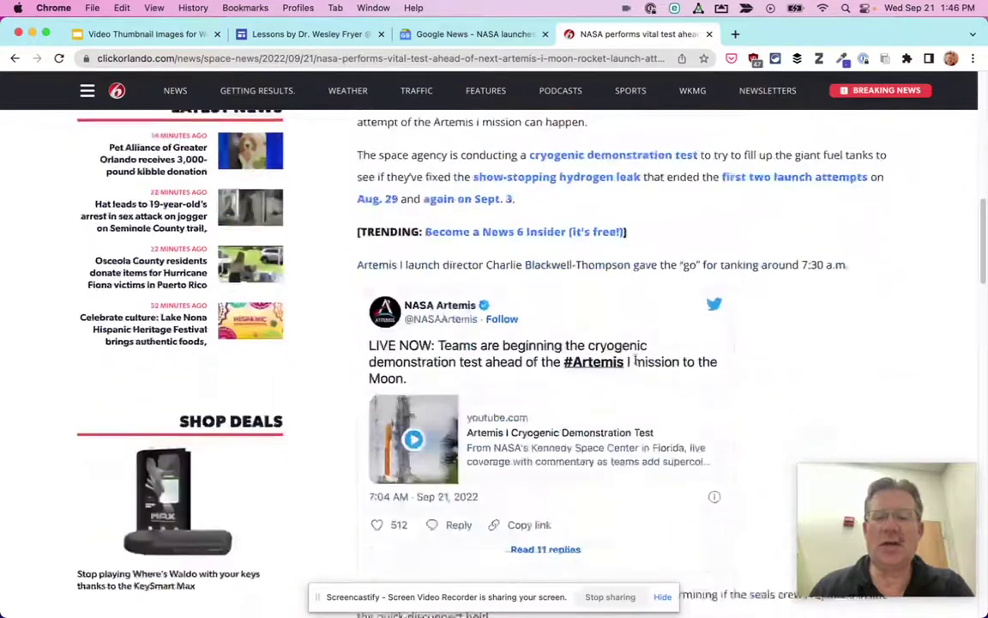
scroll(635, 360, down, 1)
scroll(631, 360, up, 20)
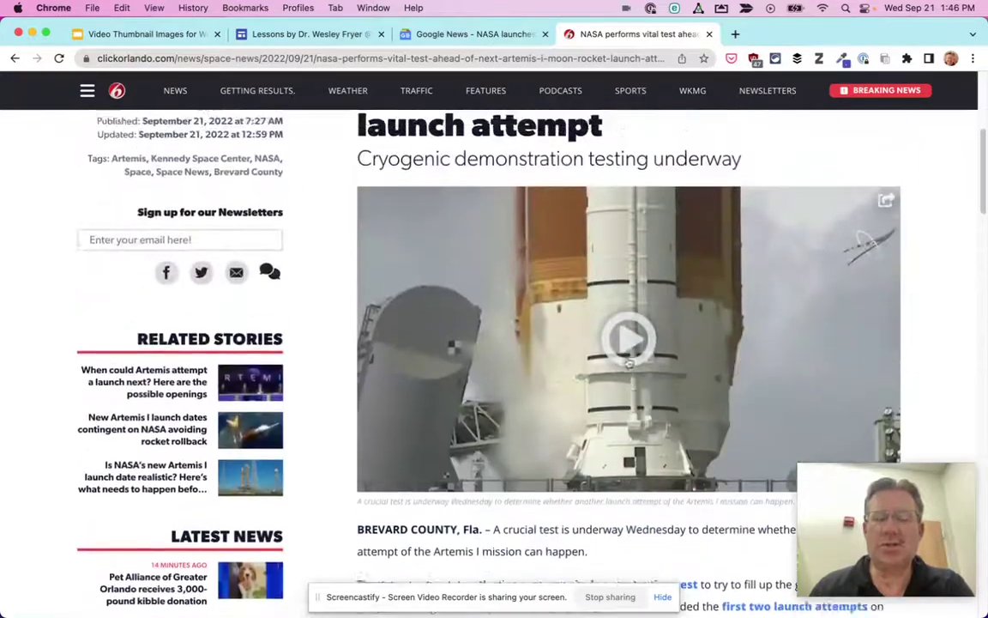
scroll(627, 359, up, 2)
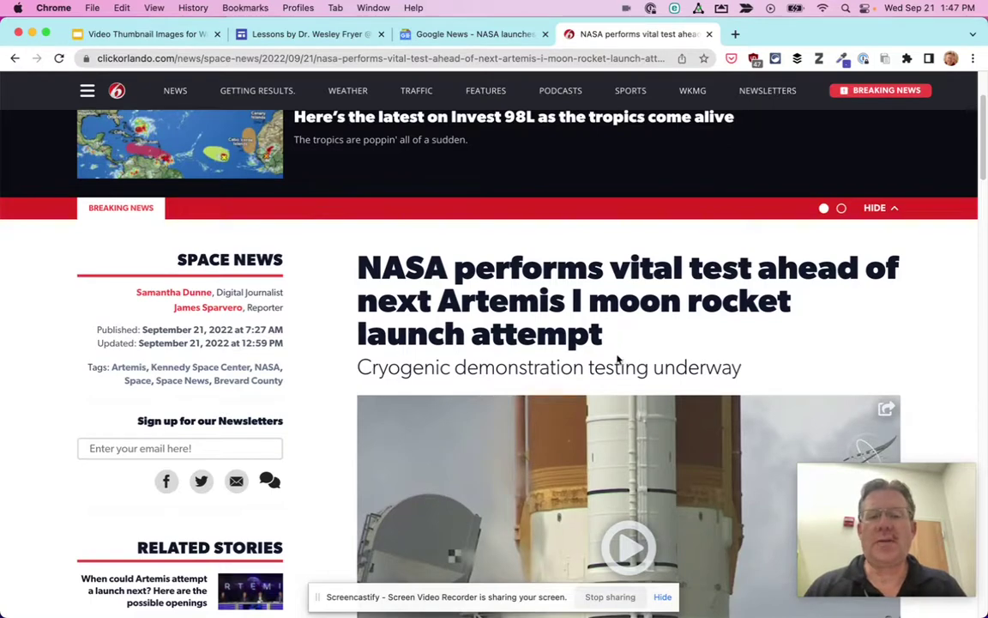
drag(611, 341, 361, 269)
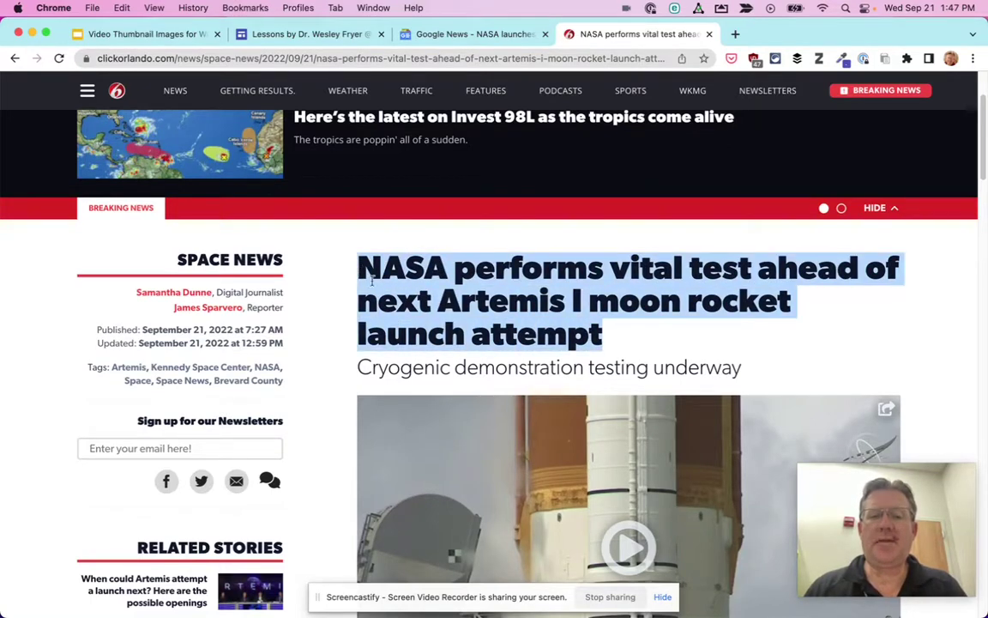
right_click(437, 289)
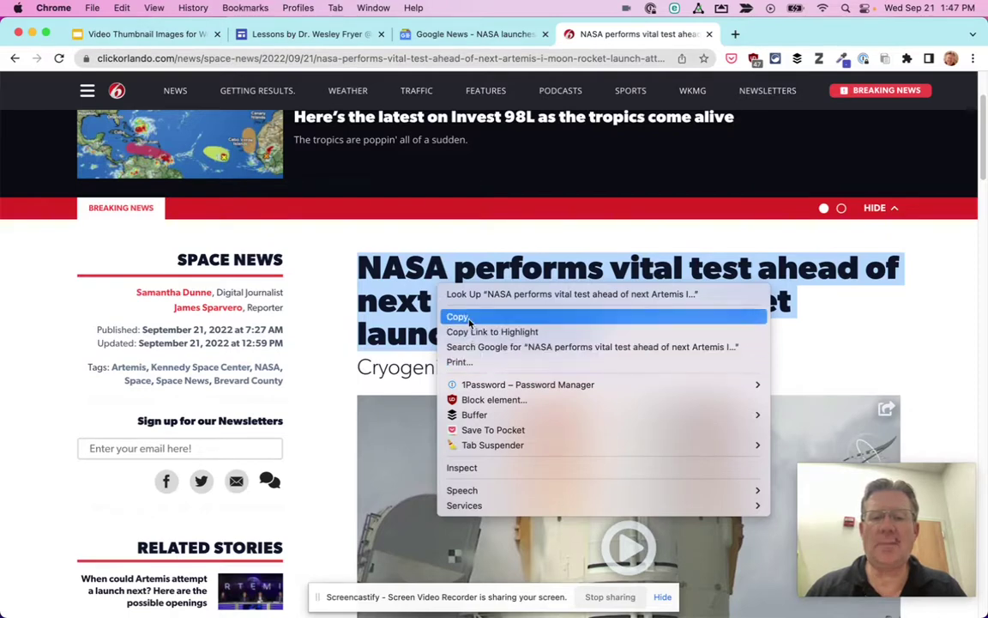
click(458, 317)
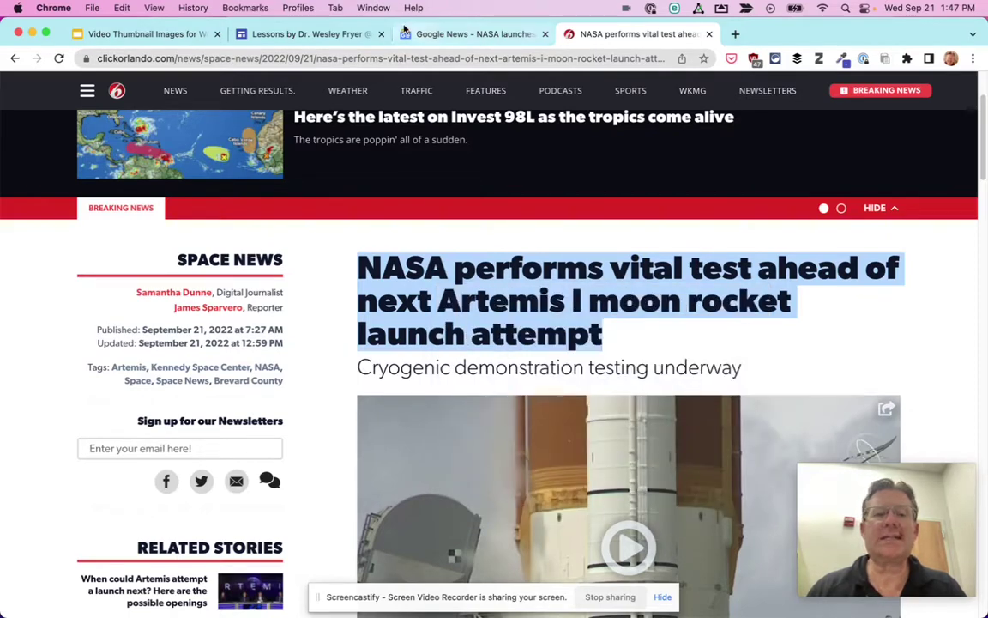
Step: Load Google Sites in a new browser tab and open the lessons site for editing
click(736, 34)
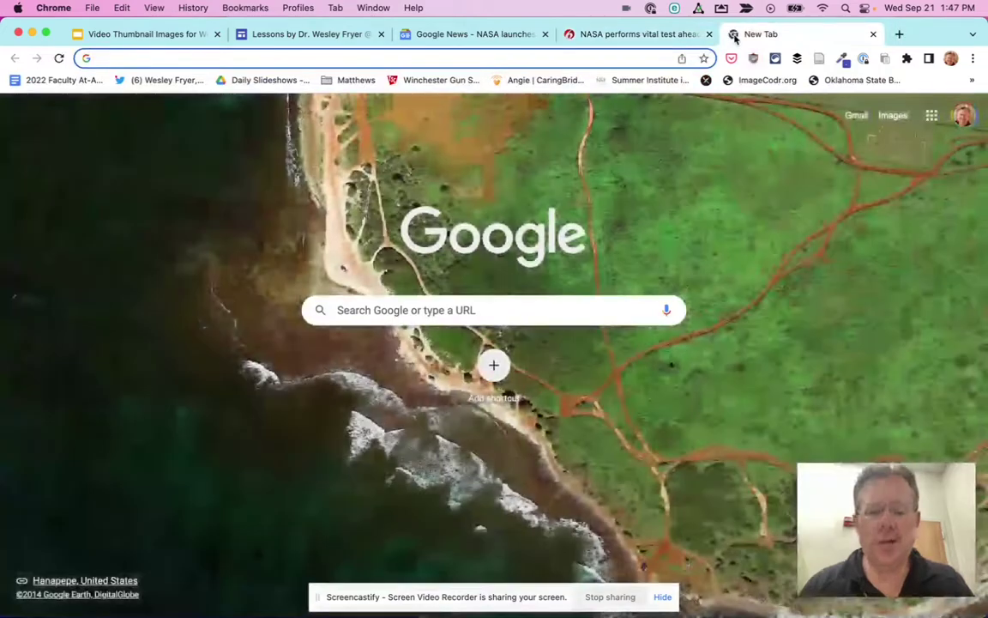
text(site)
key(Return)
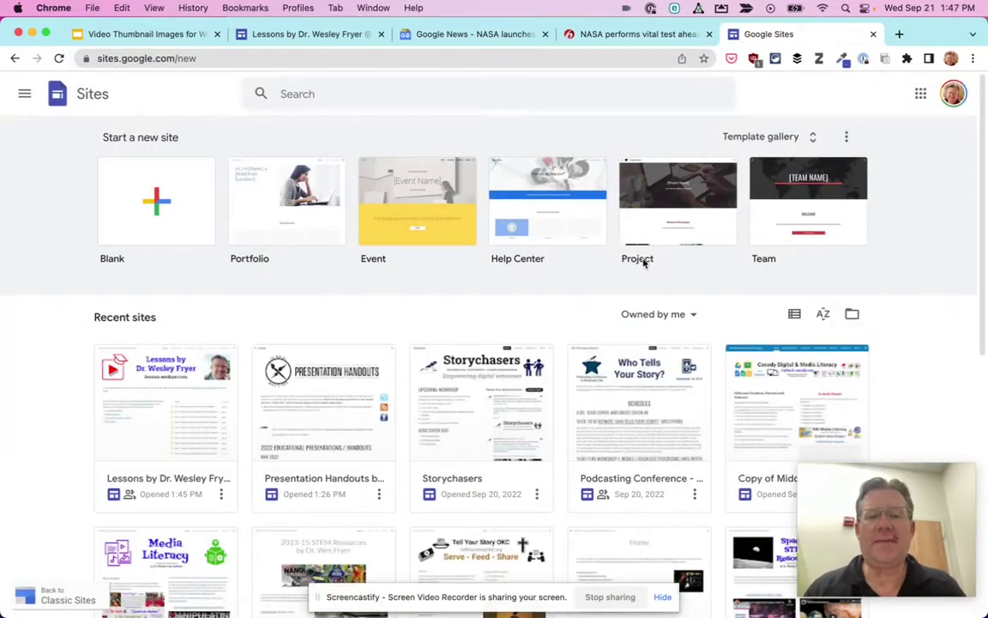
scroll(349, 313, down, 5)
scroll(348, 307, up, 5)
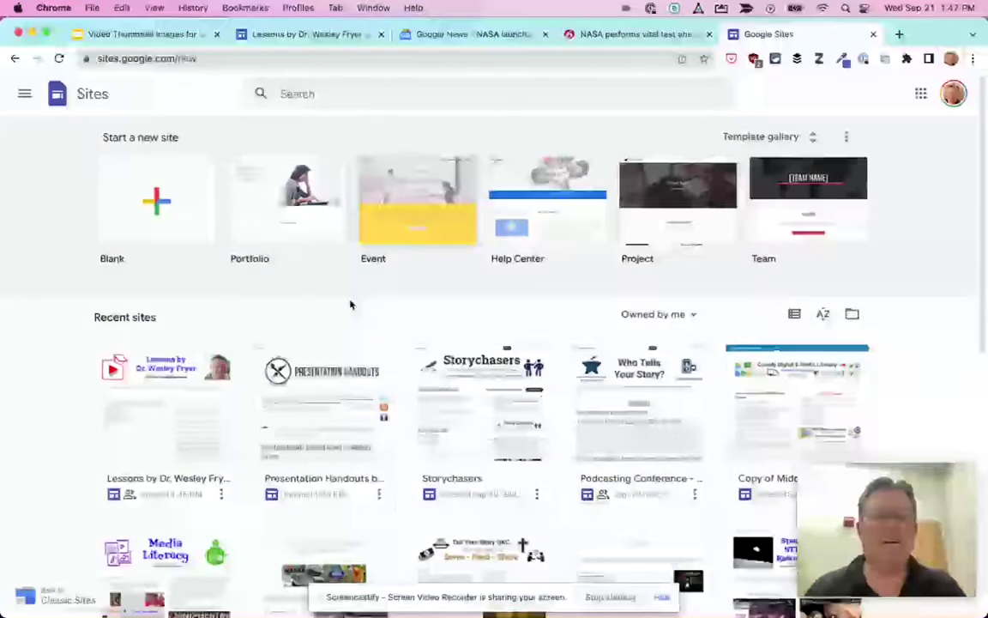
click(181, 424)
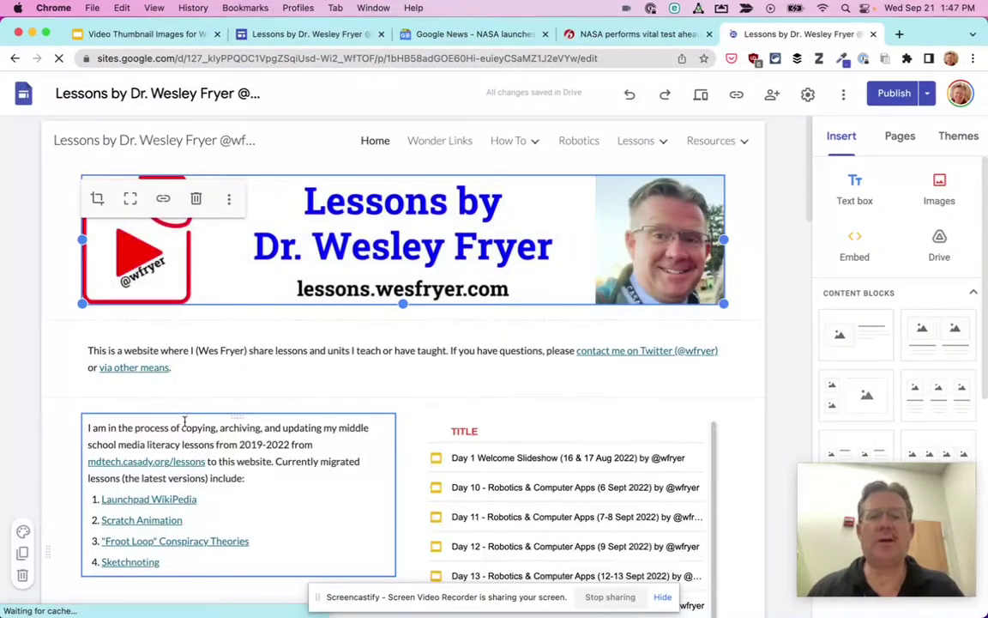
Step: On the Wonder Links page, add a new first September 2022 item with placeholder 'dd'
click(440, 142)
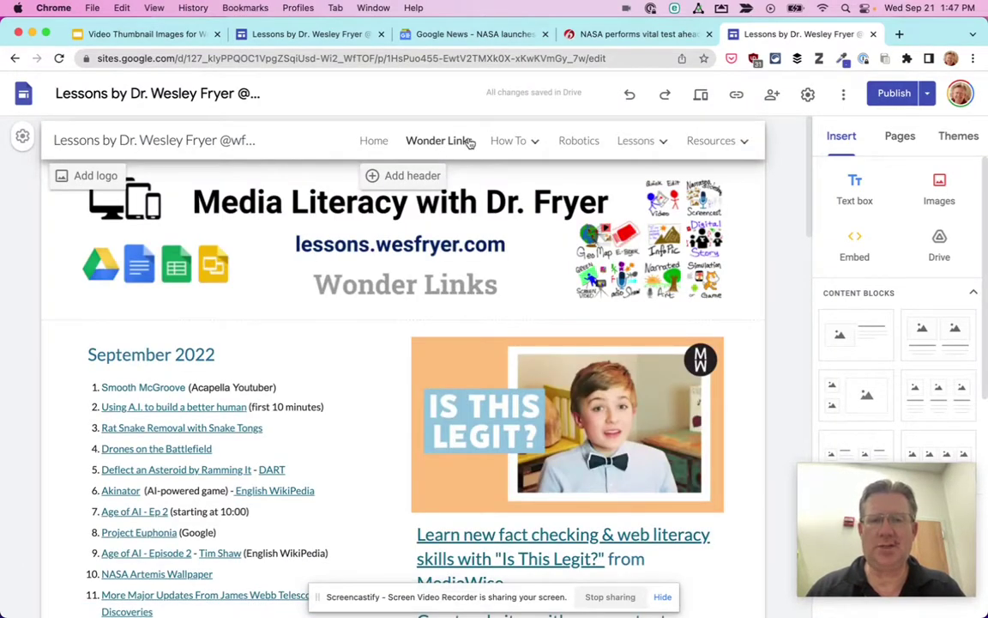
click(129, 388)
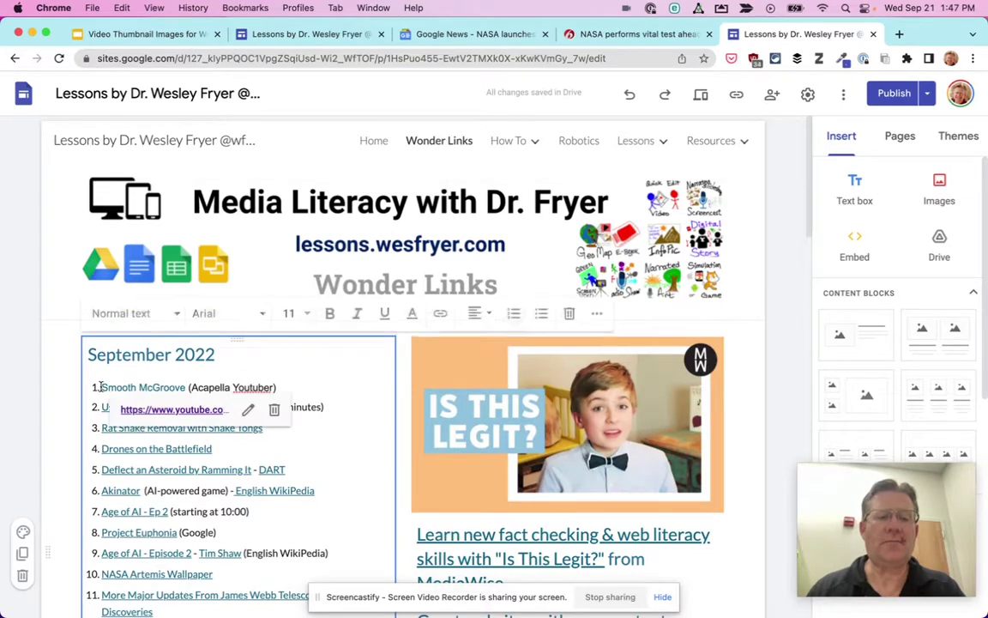
key(Return)
key(Up)
text(dd)
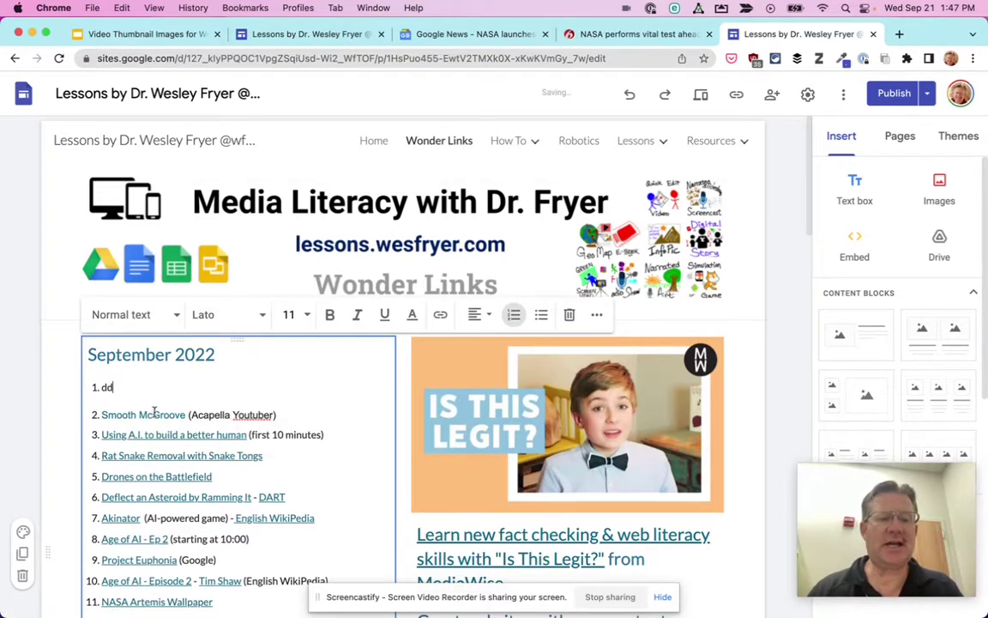
right_click(107, 386)
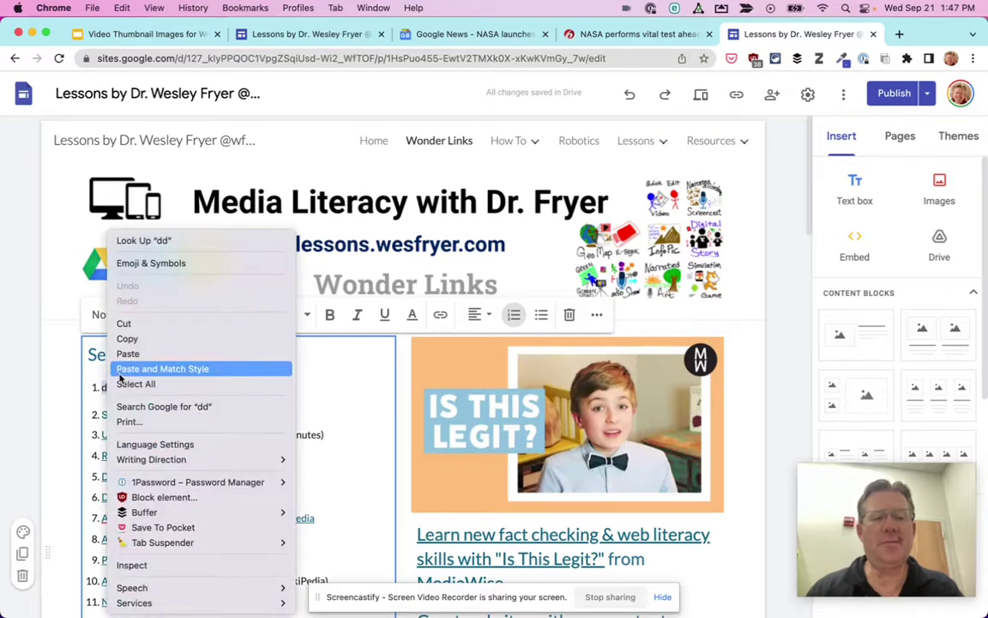
Step: Paste the NASA headline over 'dd' matching style, then clear formatting on items 1–2
click(173, 369)
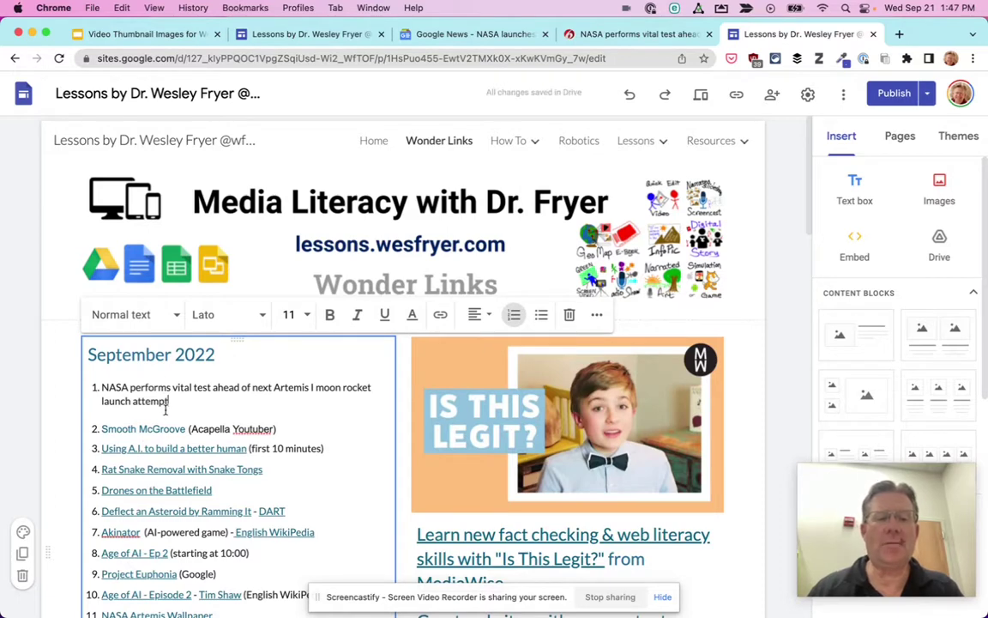
drag(296, 432, 83, 387)
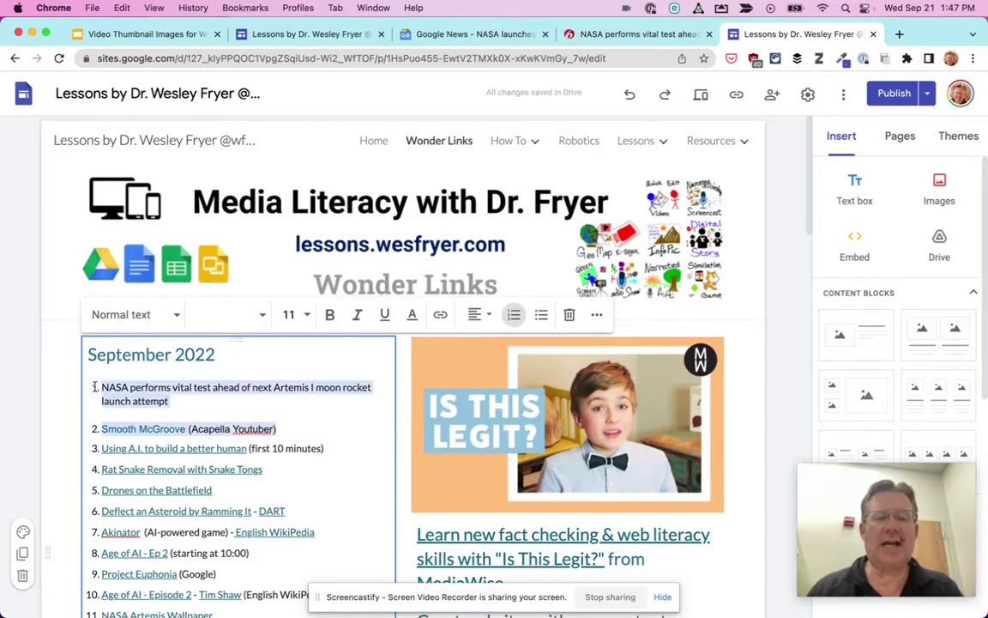
click(598, 317)
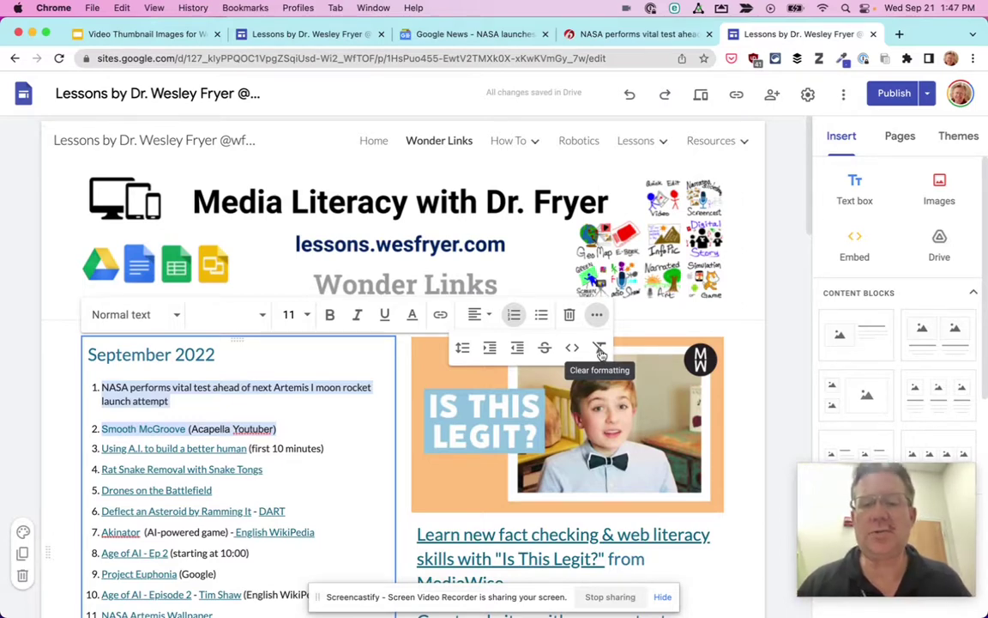
click(599, 352)
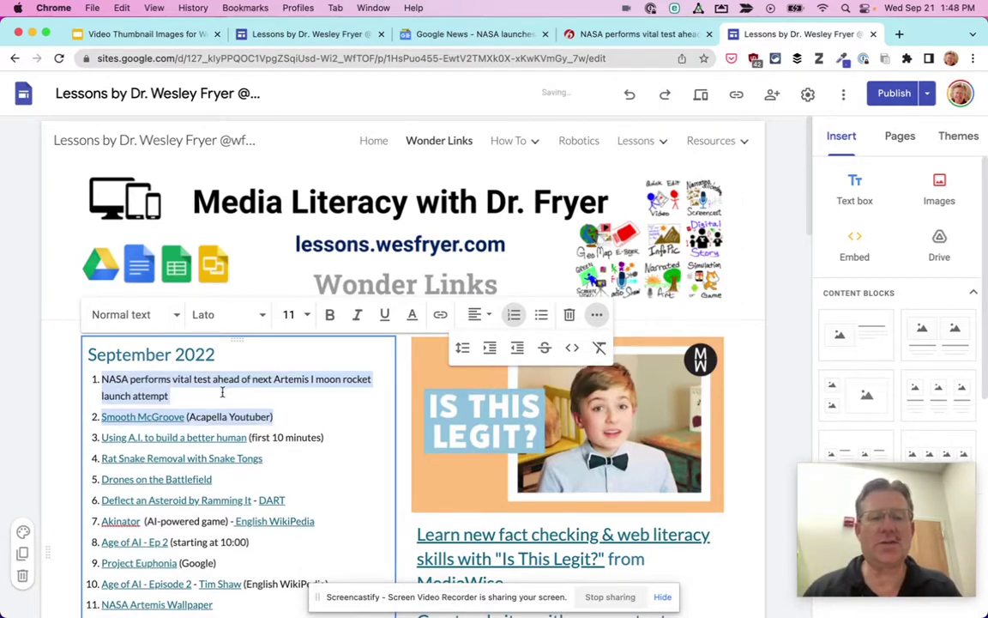
Step: Append '(ClickOrlando, 21 Sep 2022)' after 'launch attempt' in the first list item
click(182, 400)
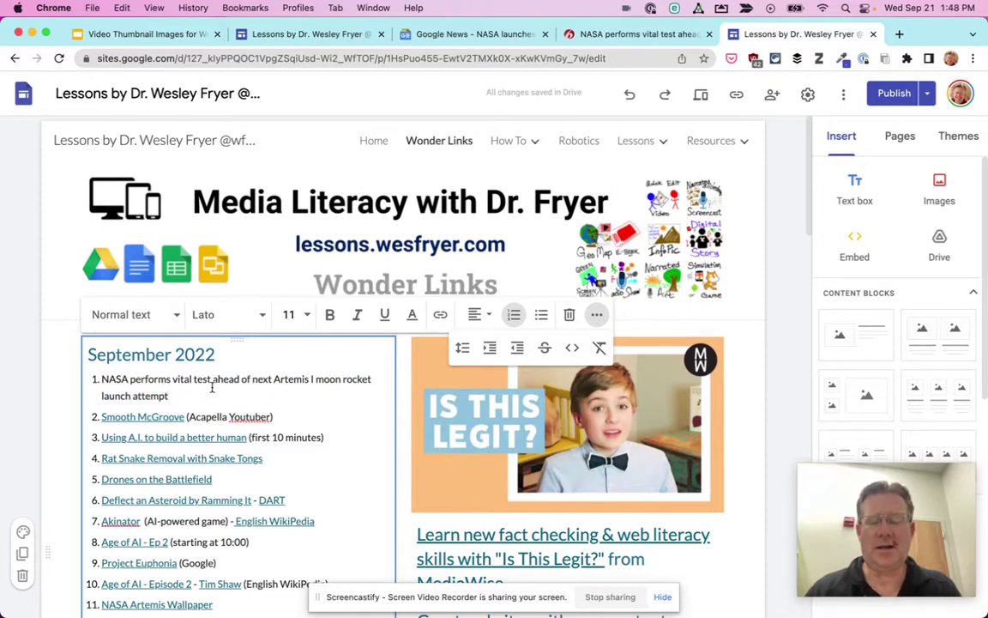
text(()
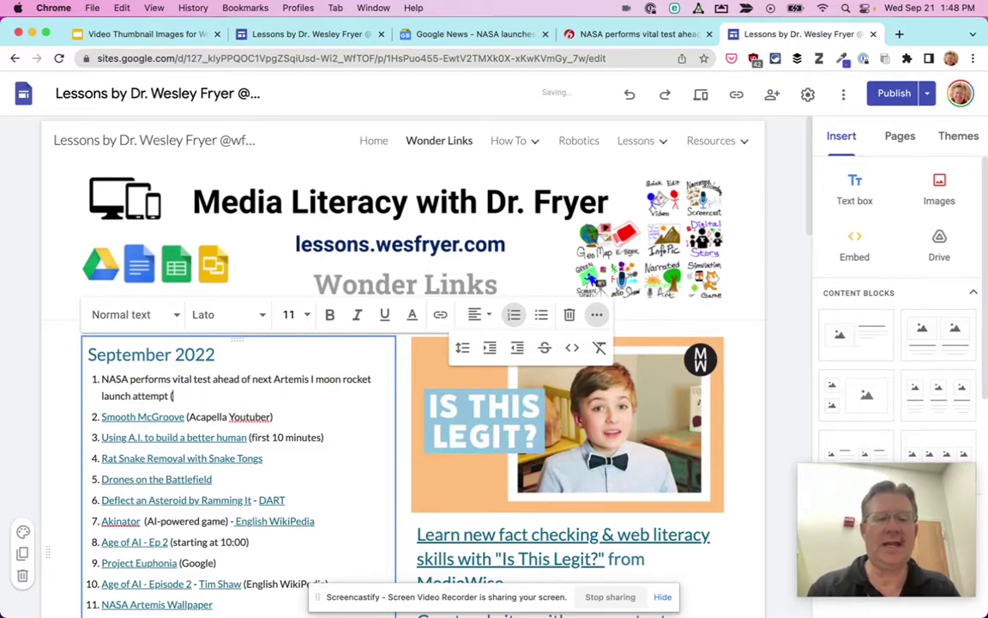
text(ClickOrlando)
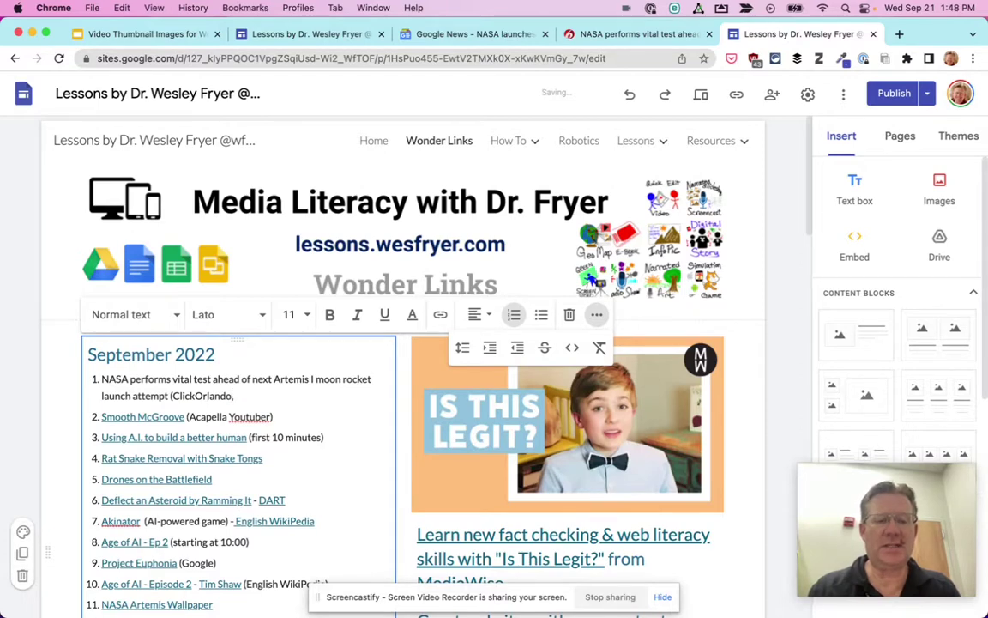
text(, 21)
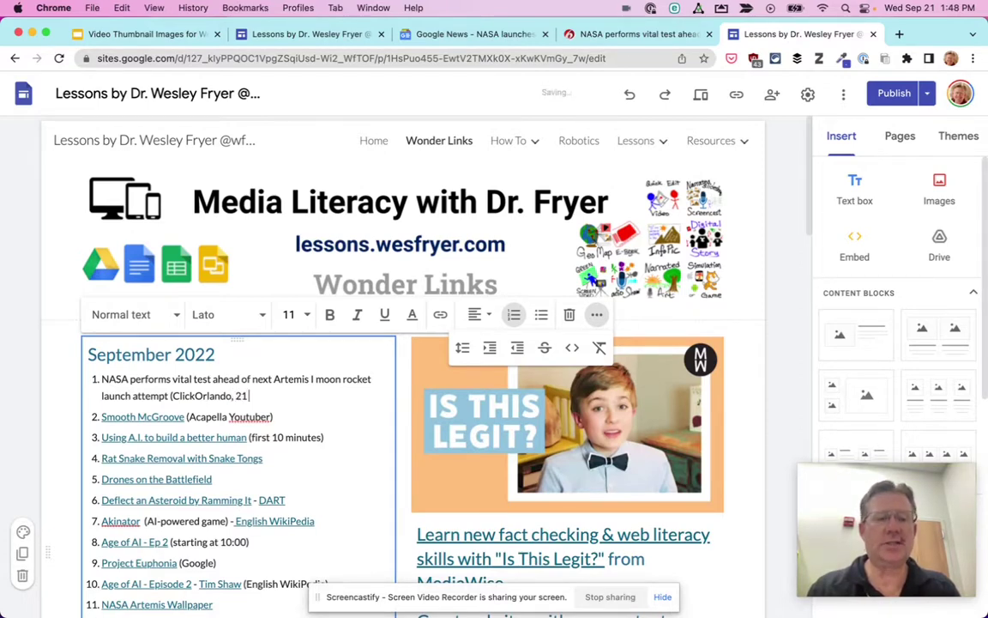
text( Sep 2022)
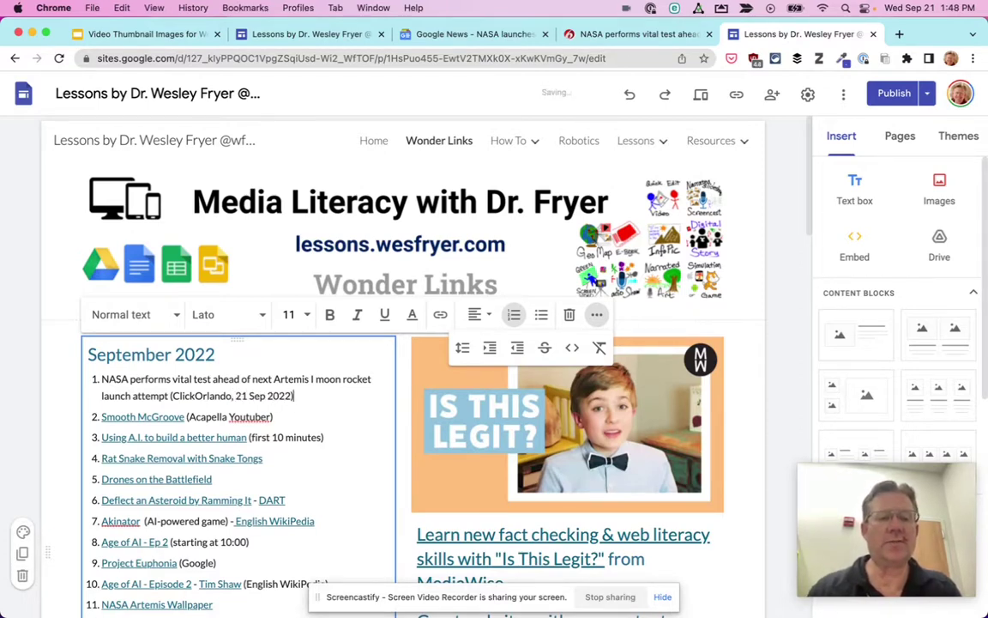
text())
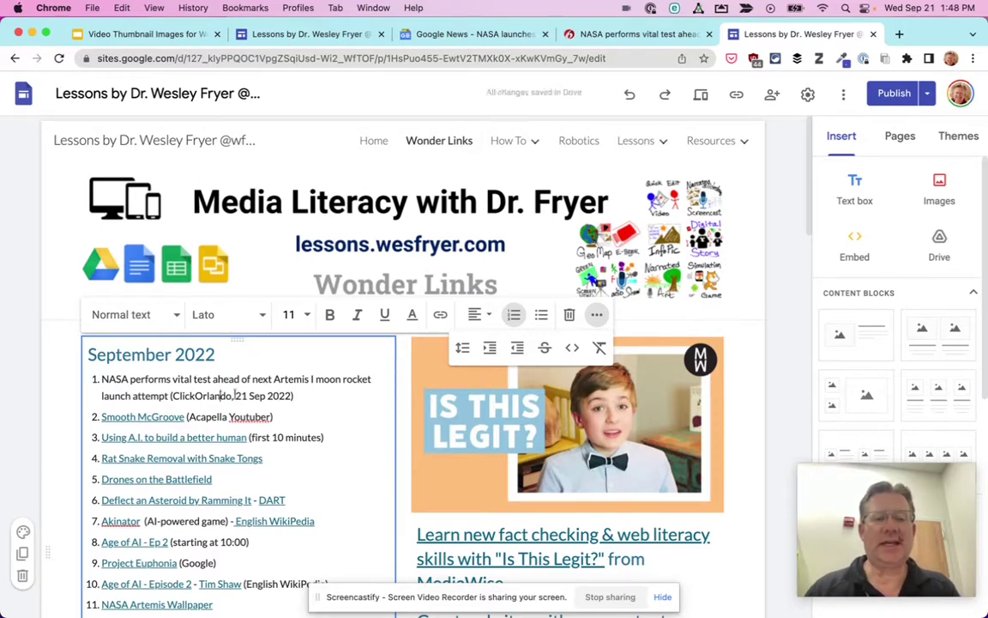
drag(294, 396, 94, 379)
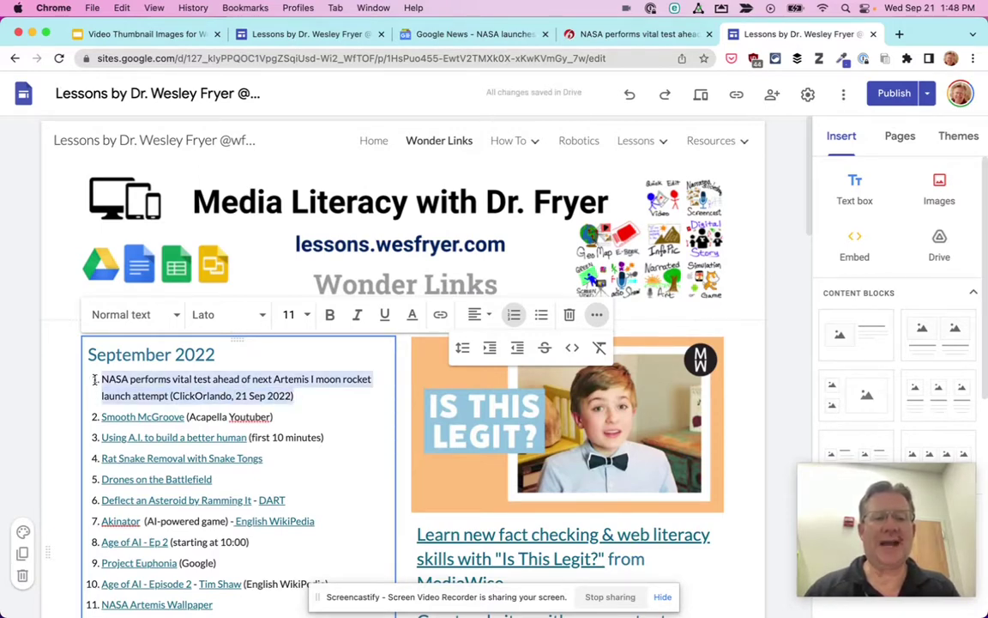
click(145, 391)
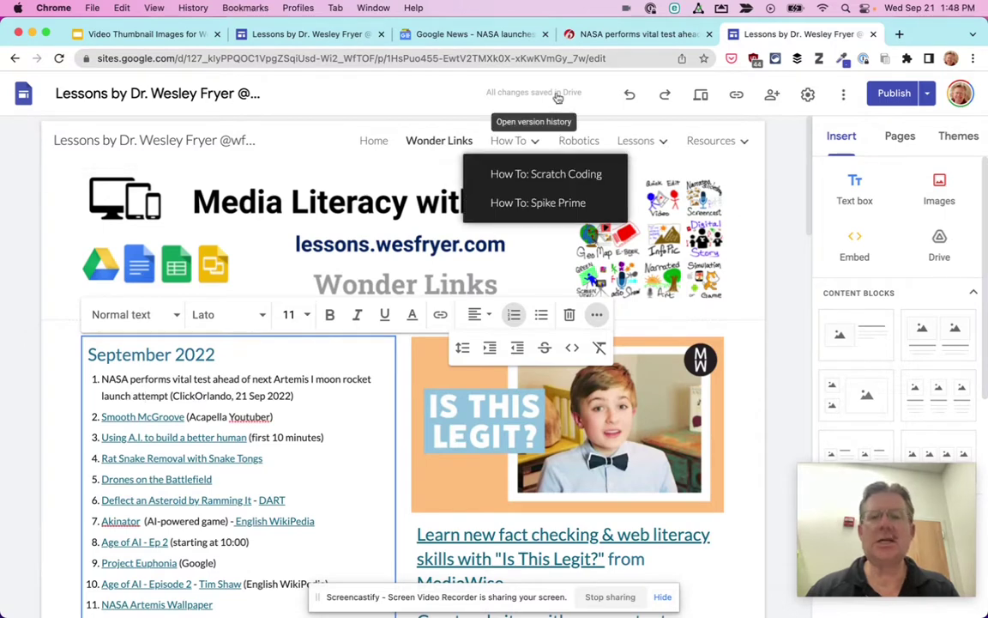
Step: Copy the ClickOrlando article's URL and return to the Wonder Links editor
click(576, 33)
click(329, 58)
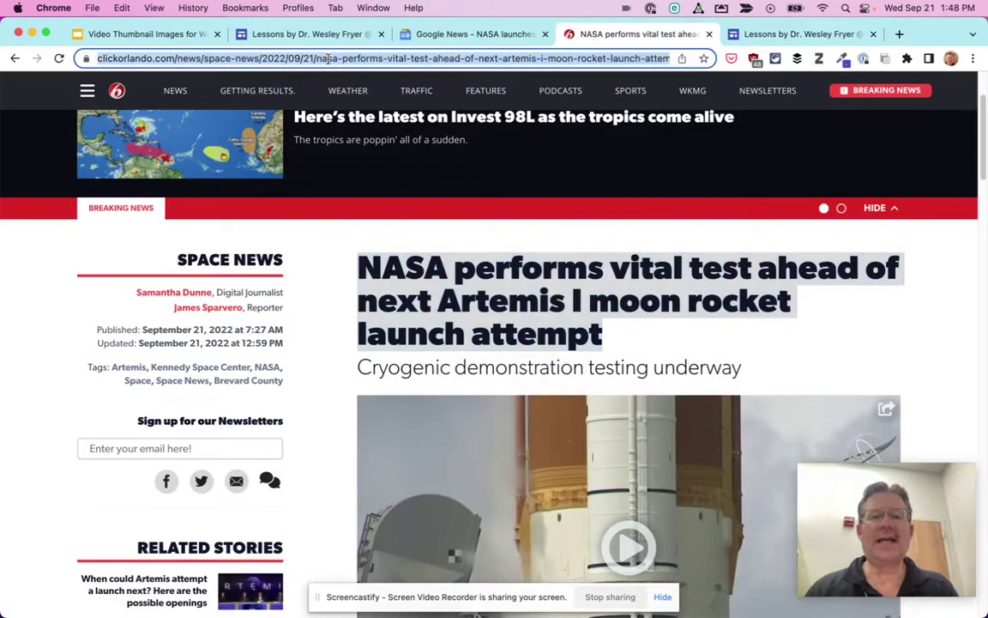
right_click(293, 60)
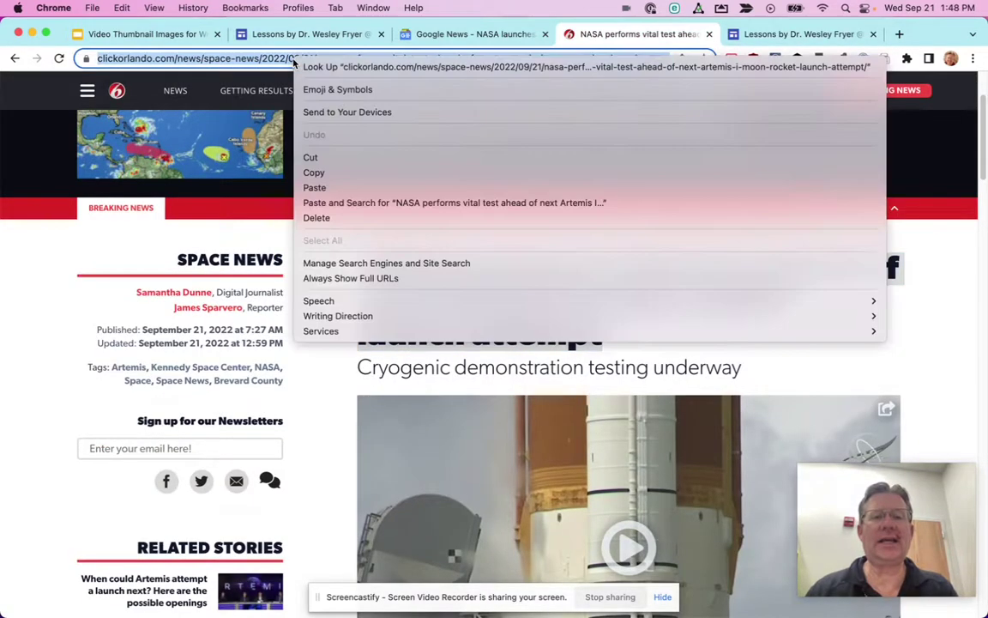
click(335, 175)
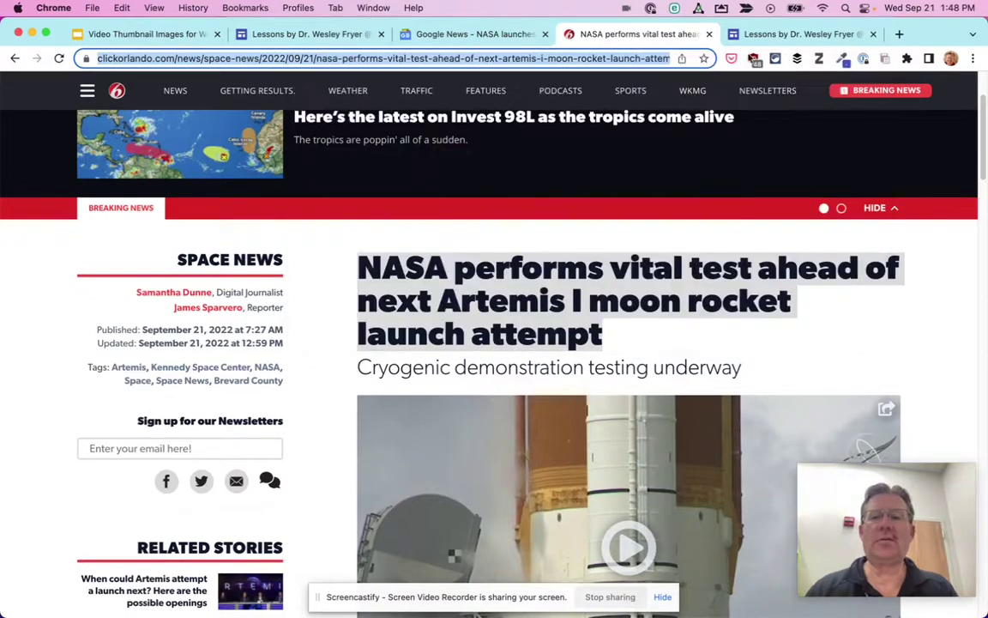
click(753, 36)
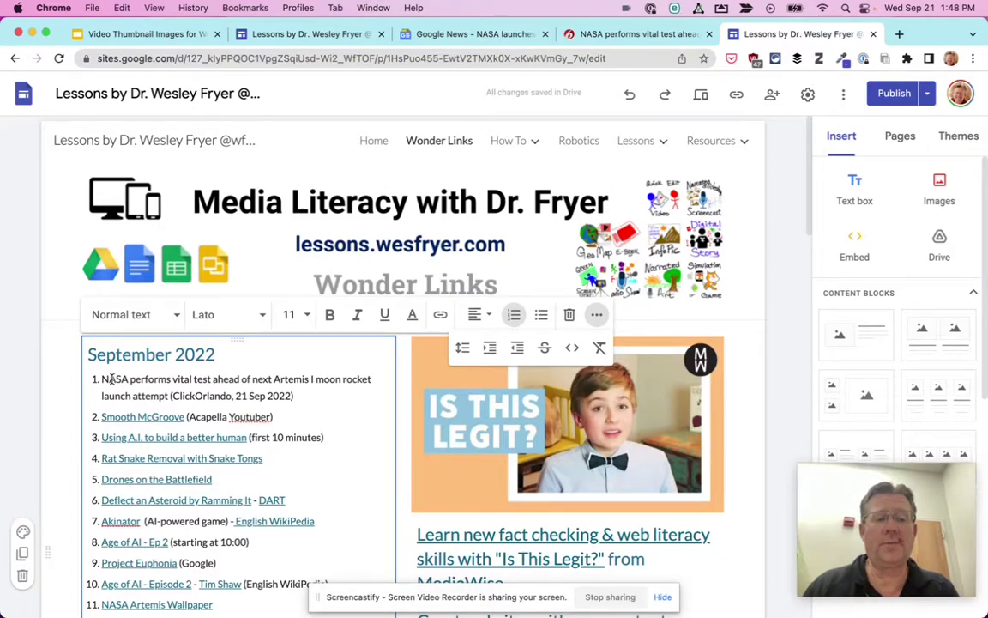
Step: Link the NASA headline in the first September 2022 item to the pasted ClickOrlando article address
drag(102, 379, 140, 390)
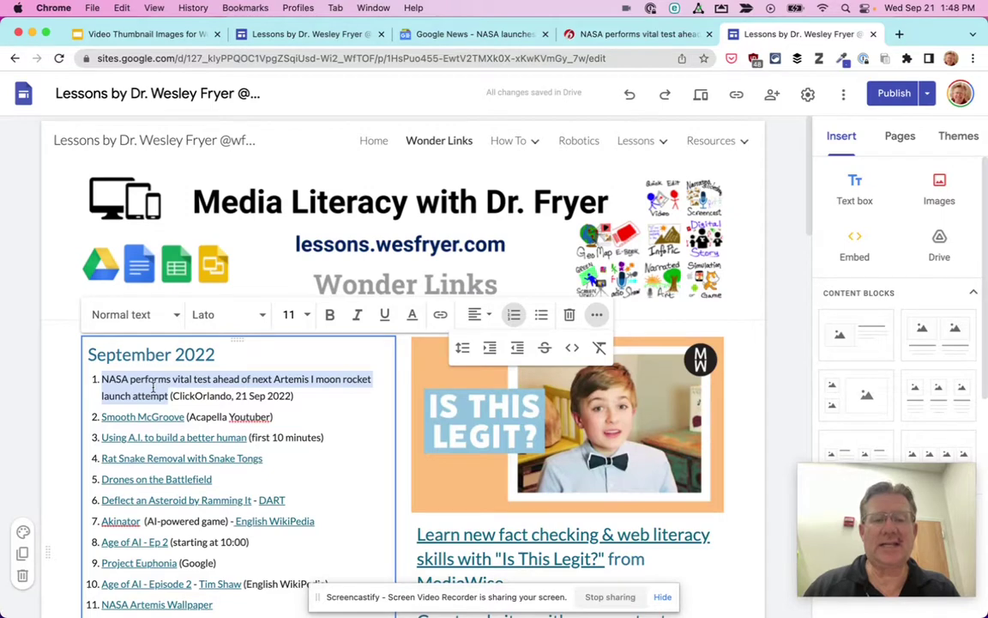
click(440, 317)
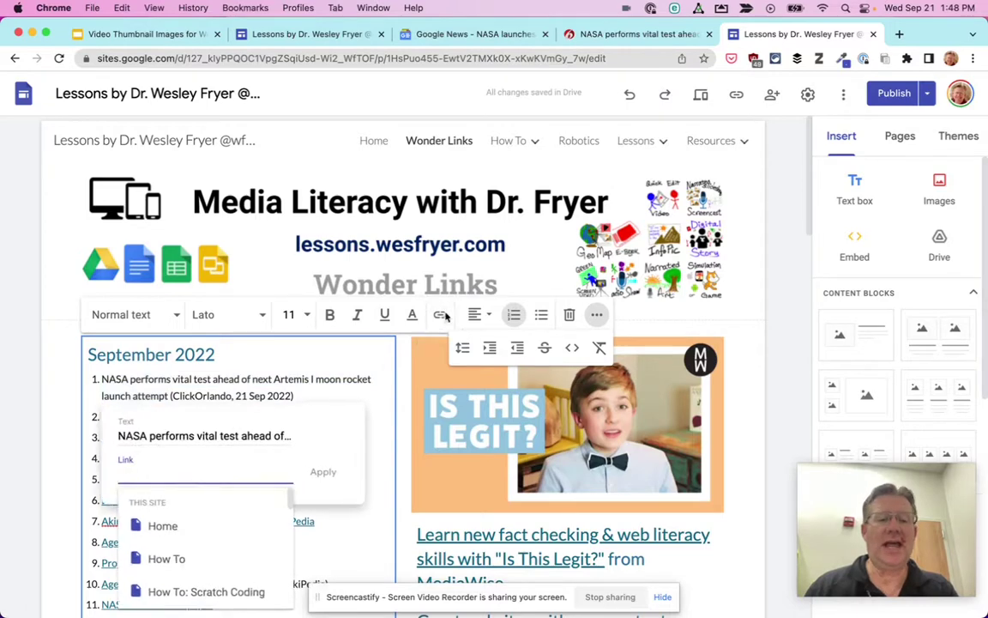
right_click(181, 473)
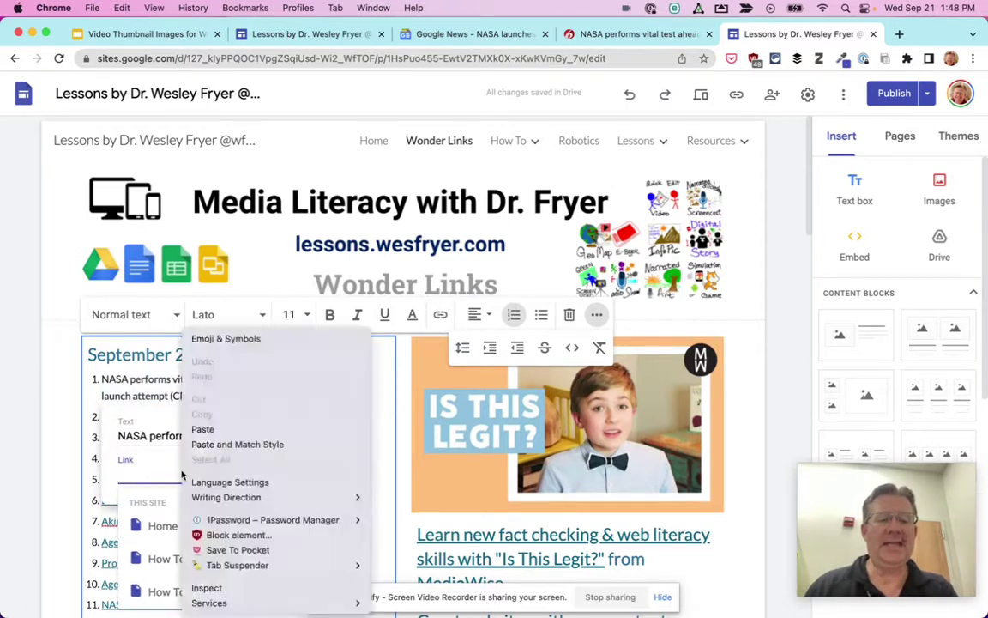
click(218, 431)
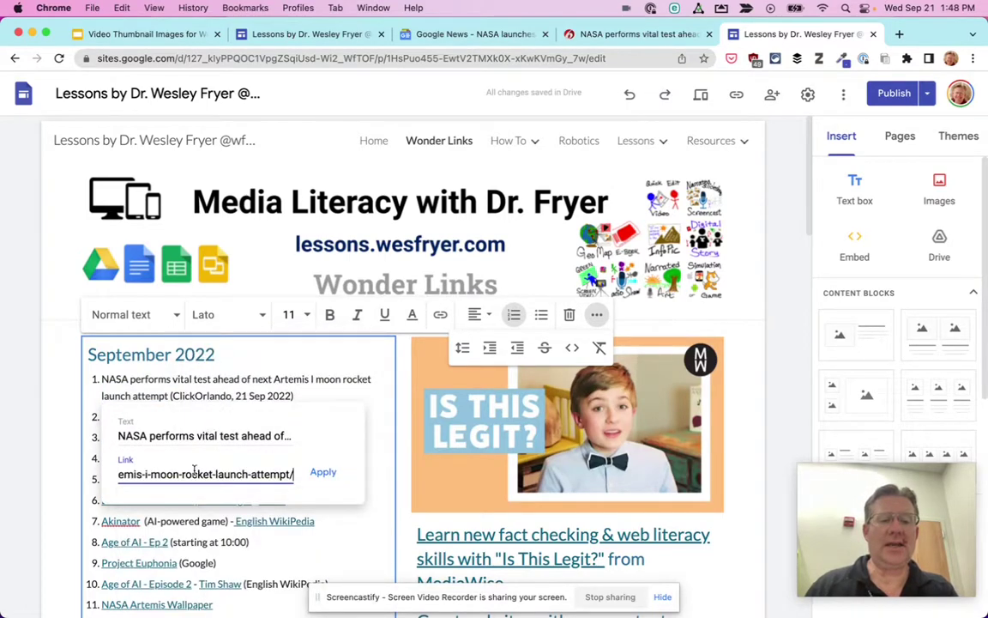
click(323, 474)
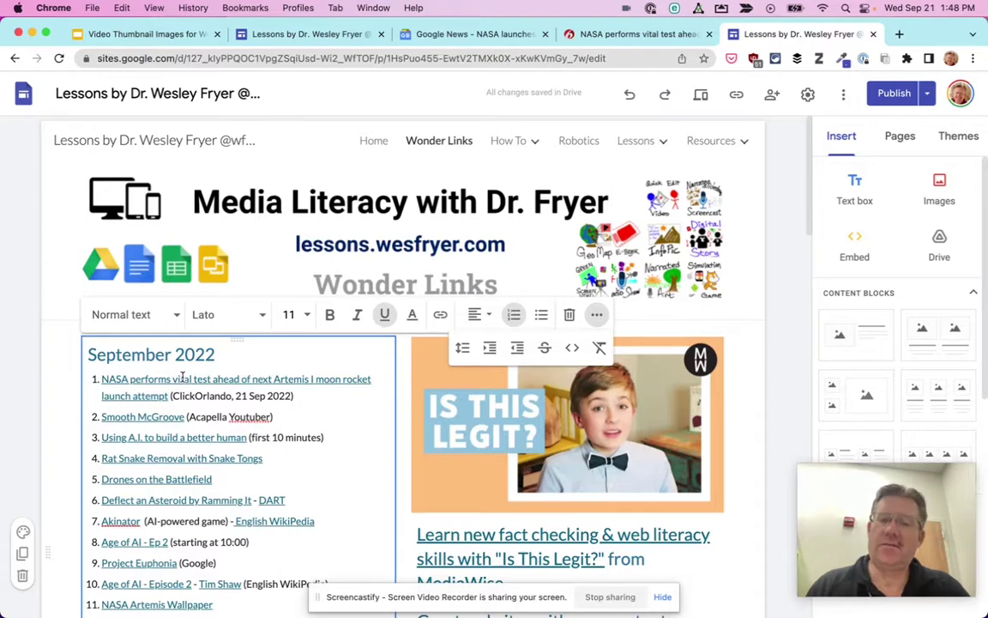
Step: Review the draft versus published Wonder Links changes and publish the site
click(891, 95)
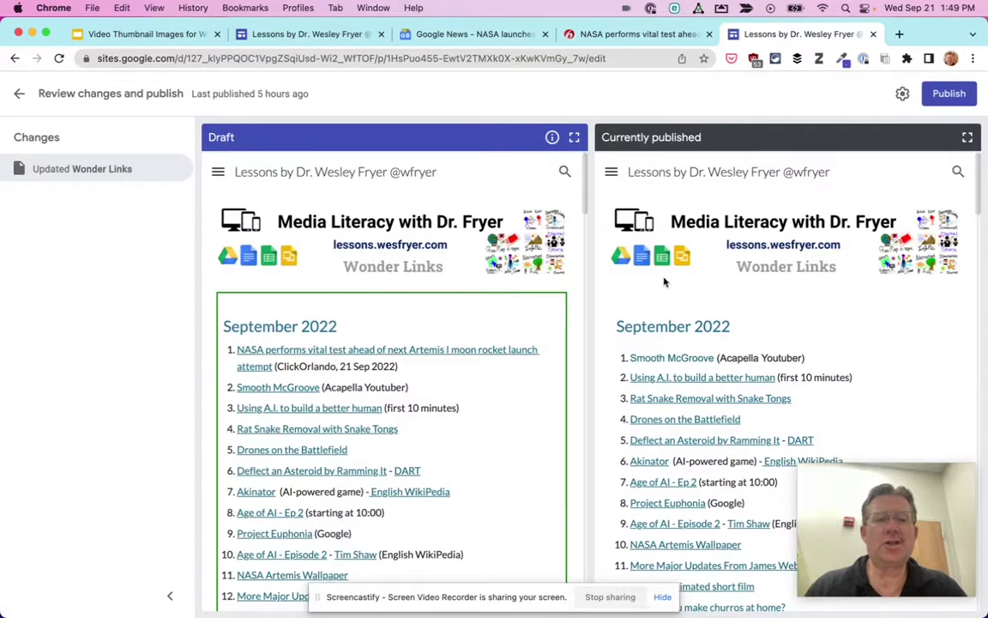
click(949, 94)
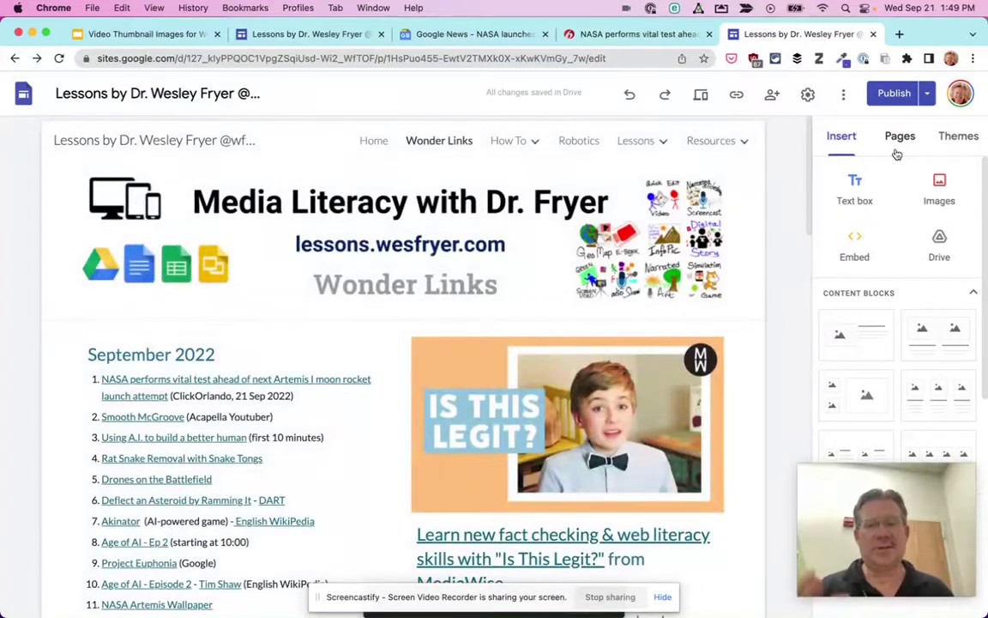
Step: Check the reloaded live Wonder Links page on lessons.wesfryer.com, then return to the thumbnail slides
key(super+t)
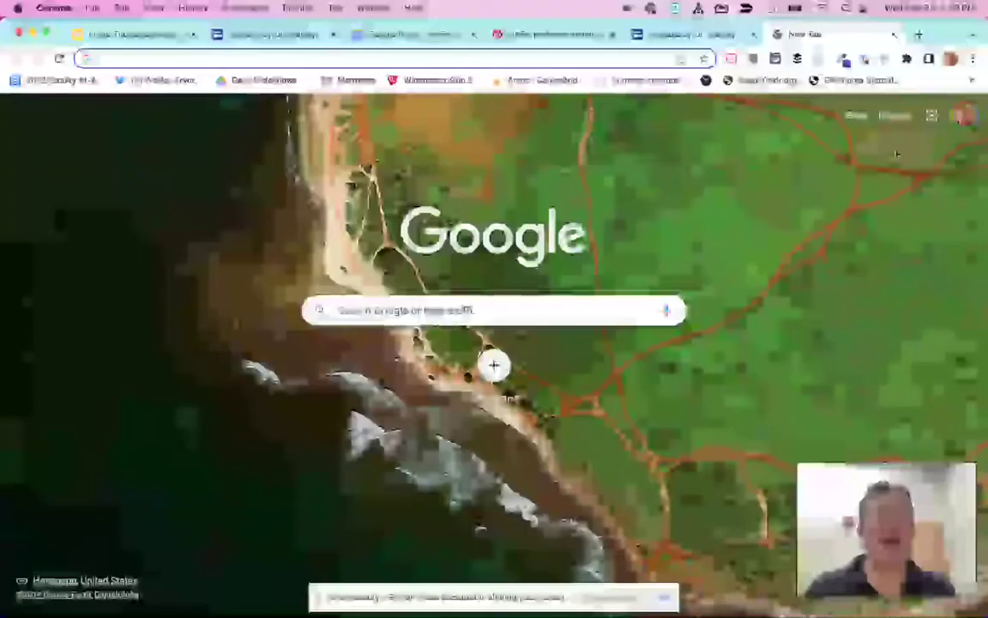
text(lessons.wesfryer.com)
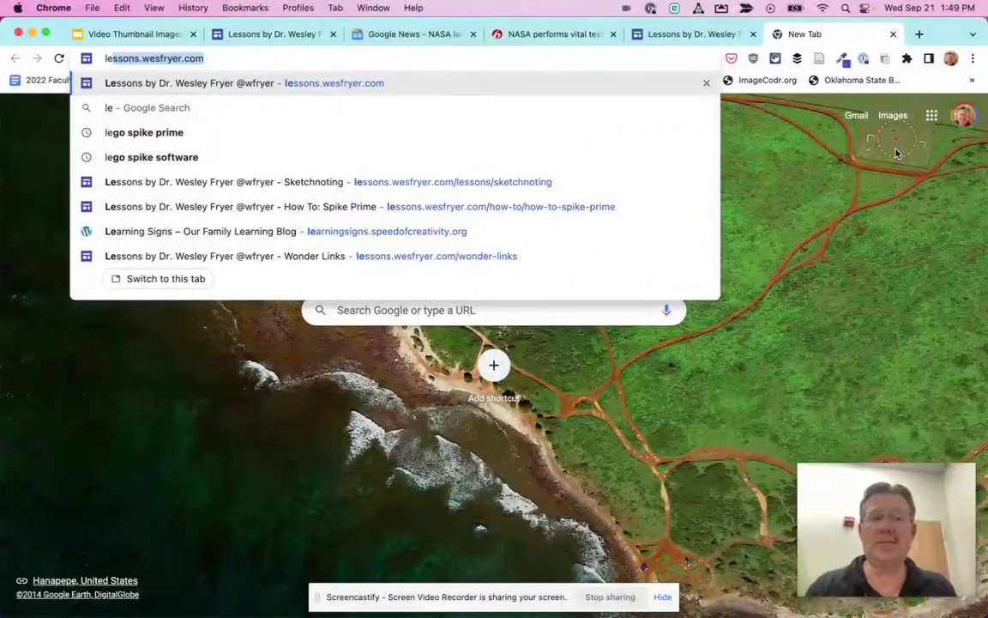
key(Return)
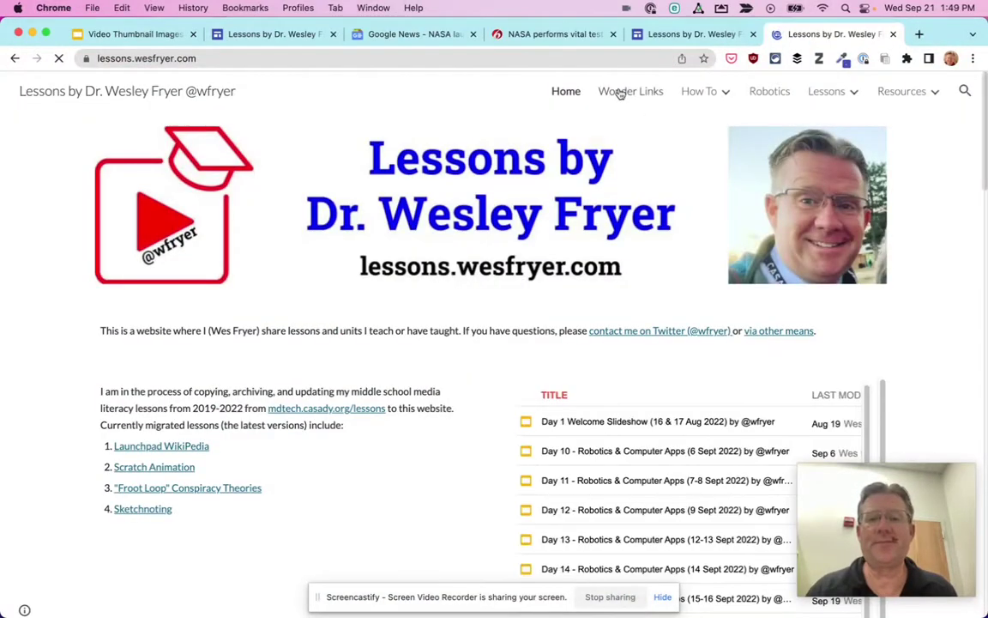
click(623, 92)
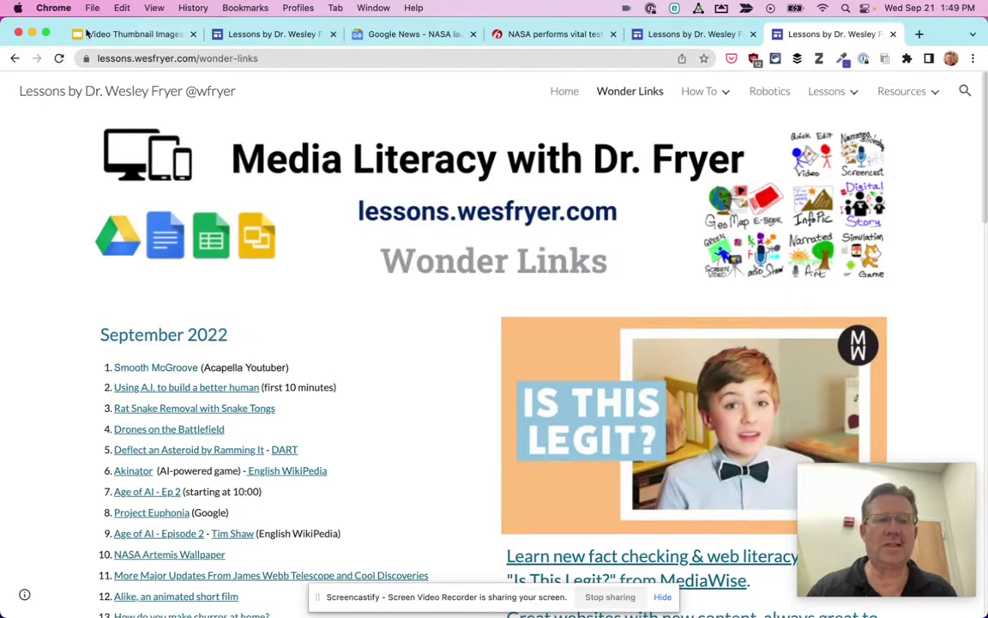
click(58, 58)
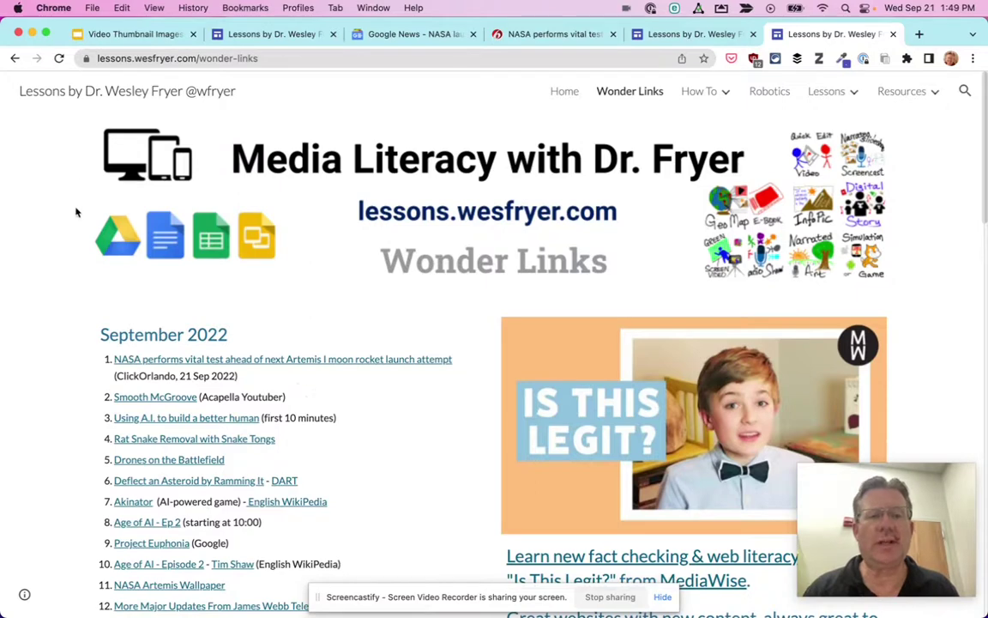
click(115, 39)
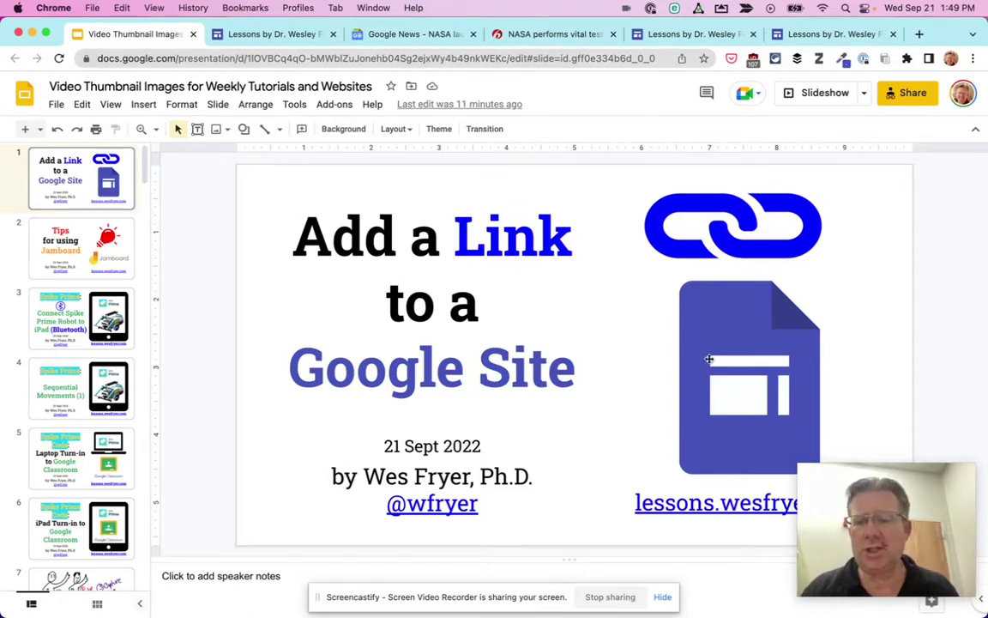
drag(949, 503, 950, 321)
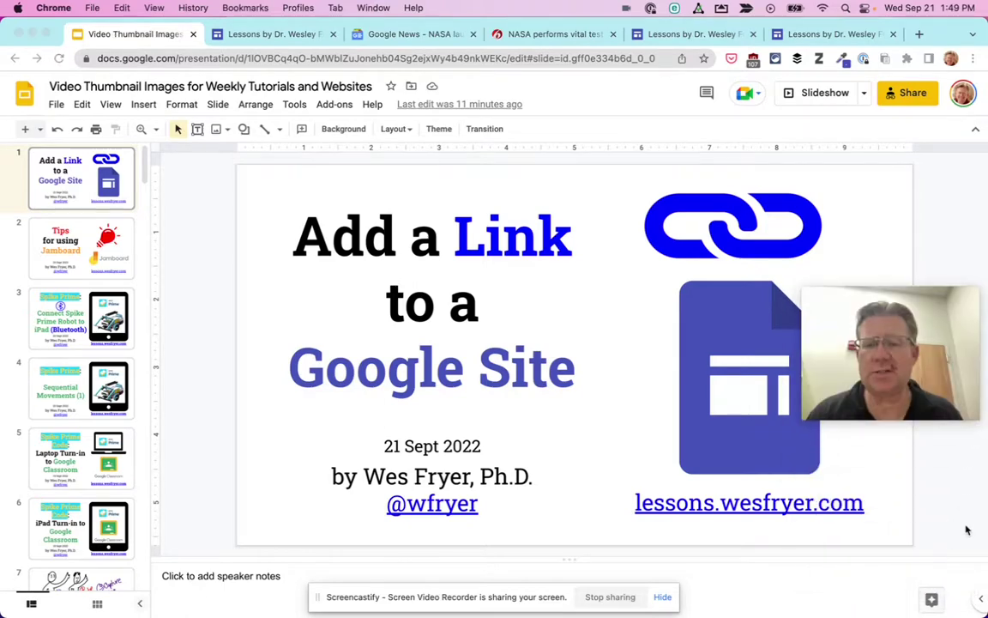